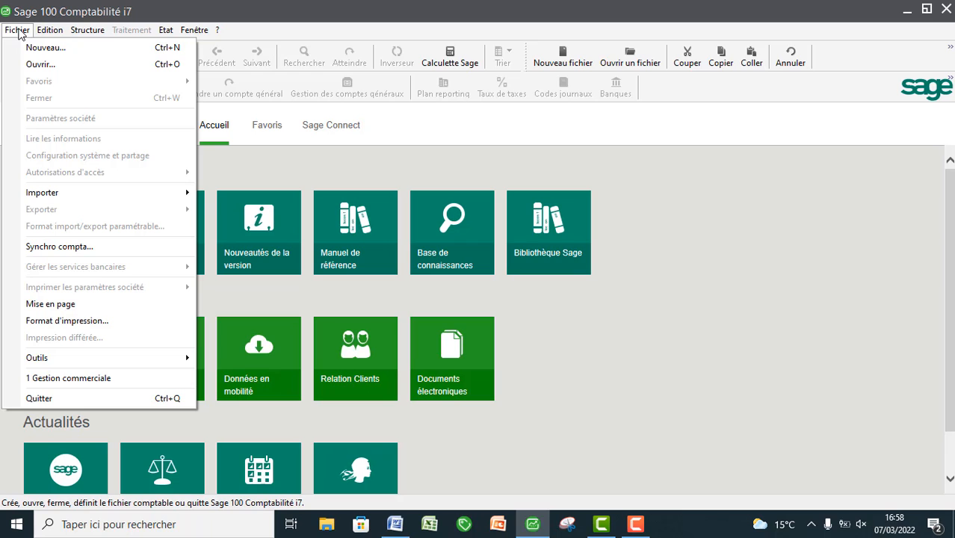
Open the accounting file UNIVERS MOTOS SARL 2 with the administrator account and no password.
click(30, 68)
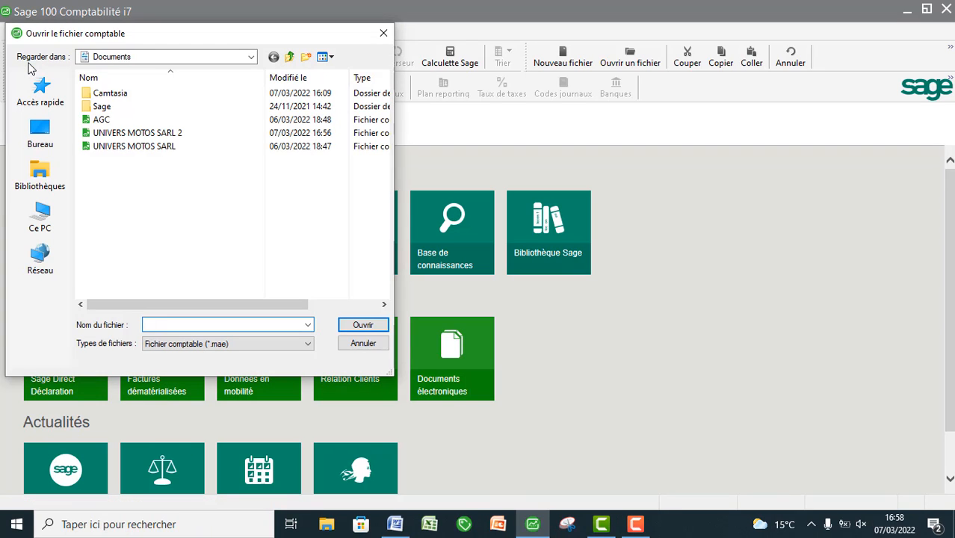
double_click(129, 135)
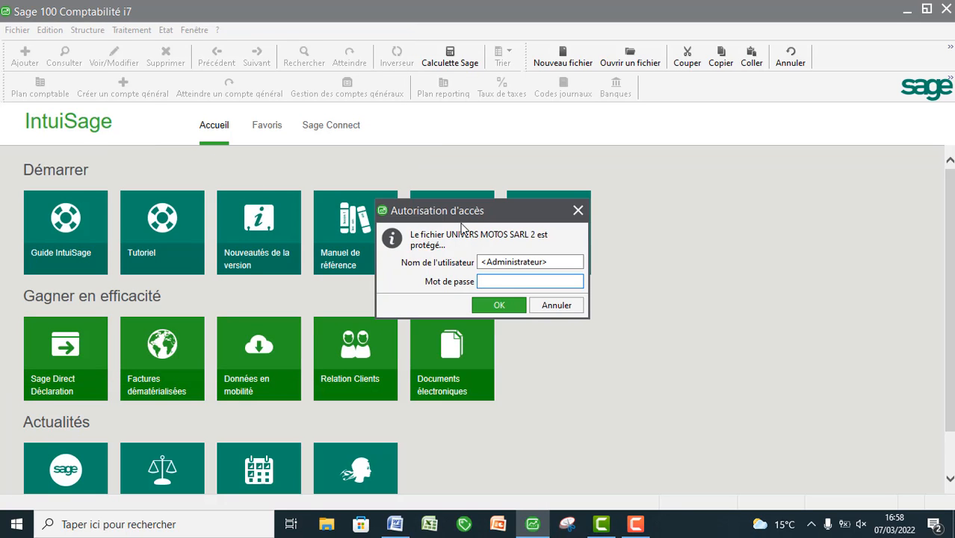
drag(459, 211, 400, 181)
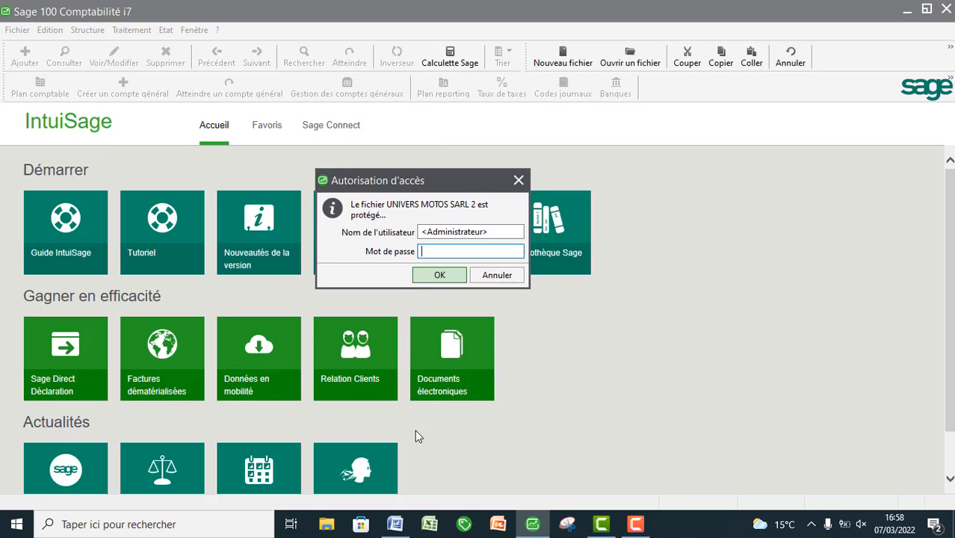
click(429, 276)
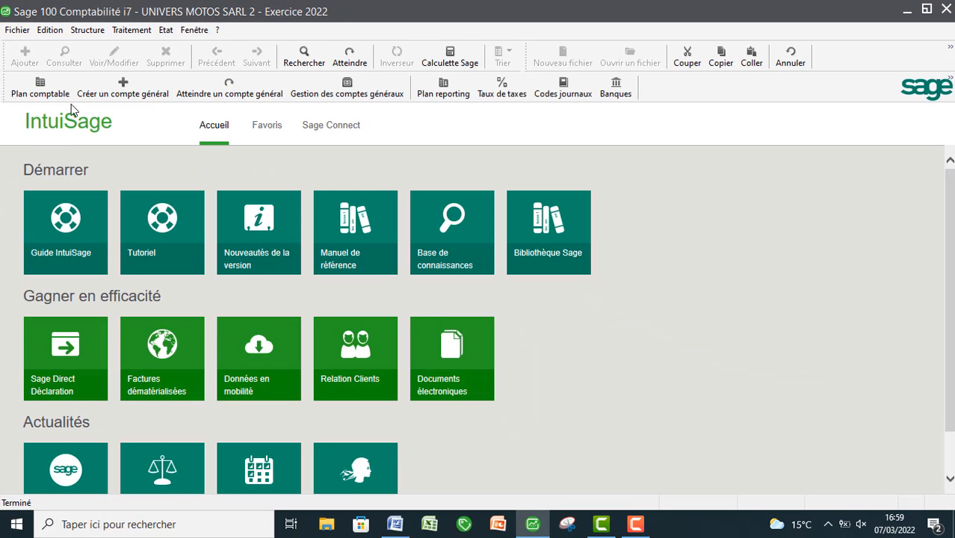
Open the third-party chart (Plan tiers) and reposition its window over the home page.
click(88, 30)
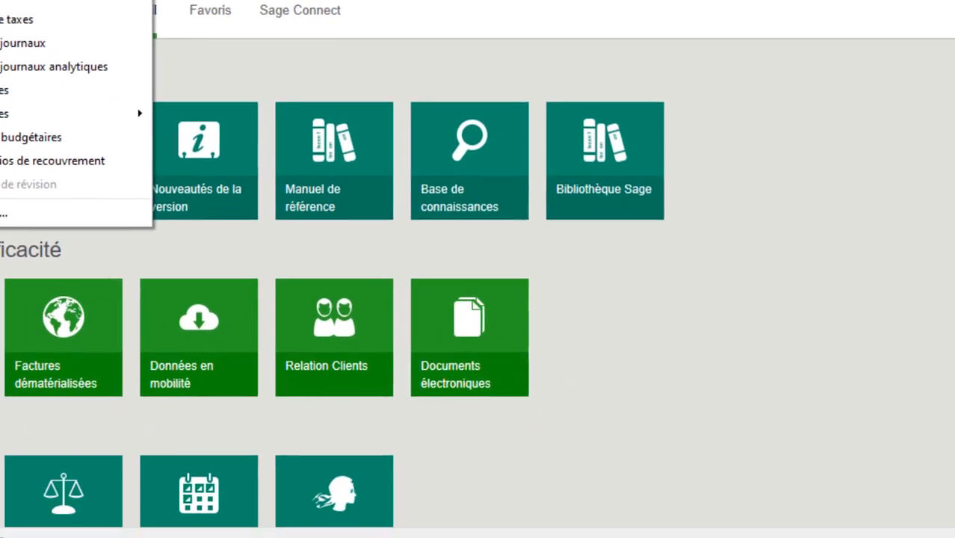
click(105, 118)
drag(277, 4, 195, 7)
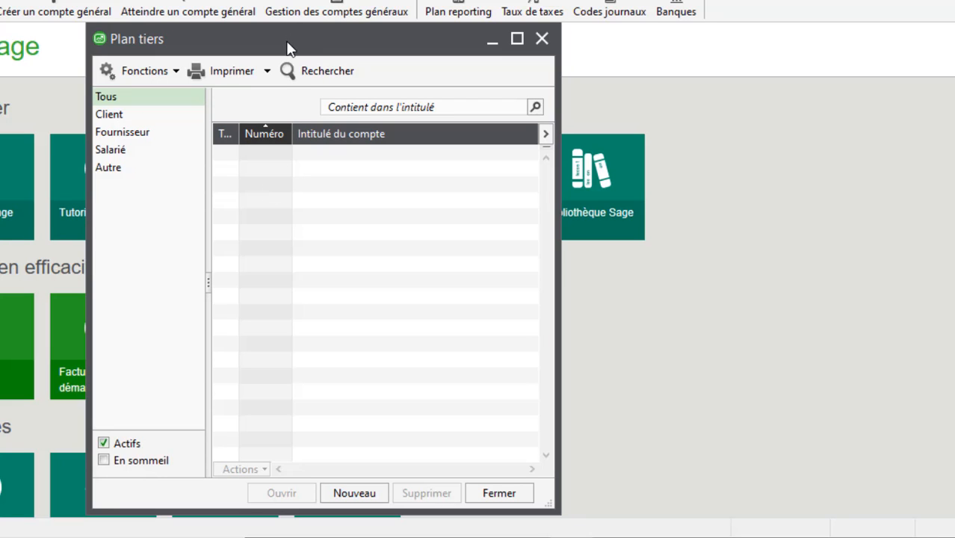
drag(288, 45, 317, 41)
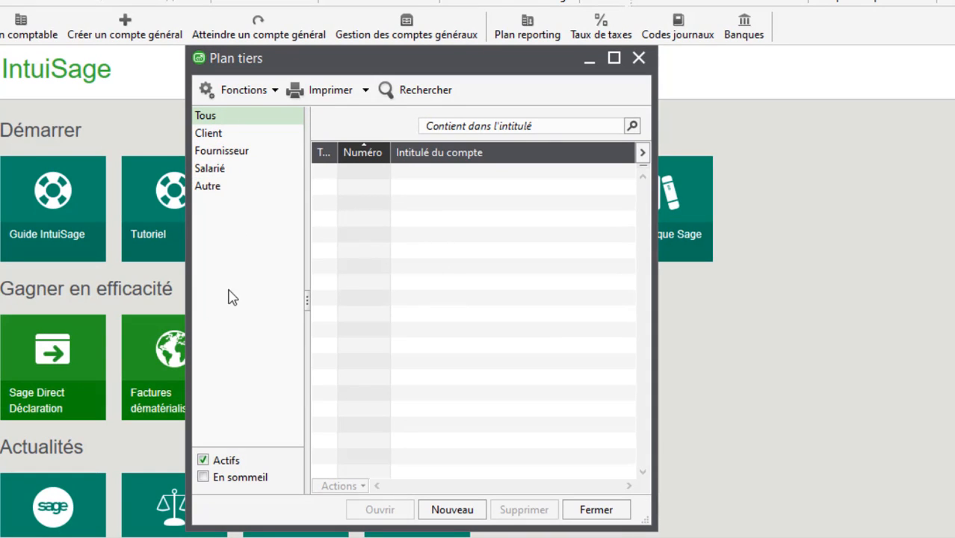
Start a new third-party record in the Client category of the Plan tiers.
click(205, 139)
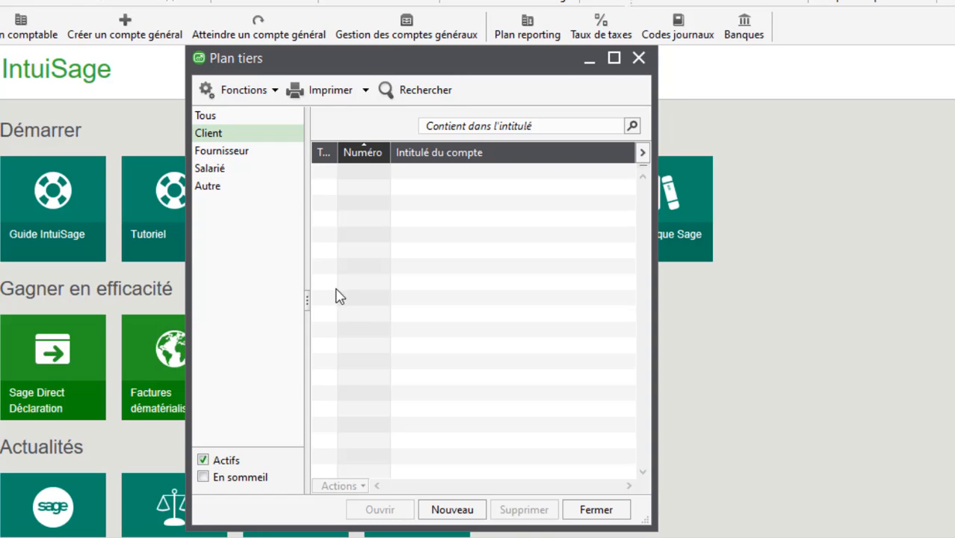
double_click(396, 406)
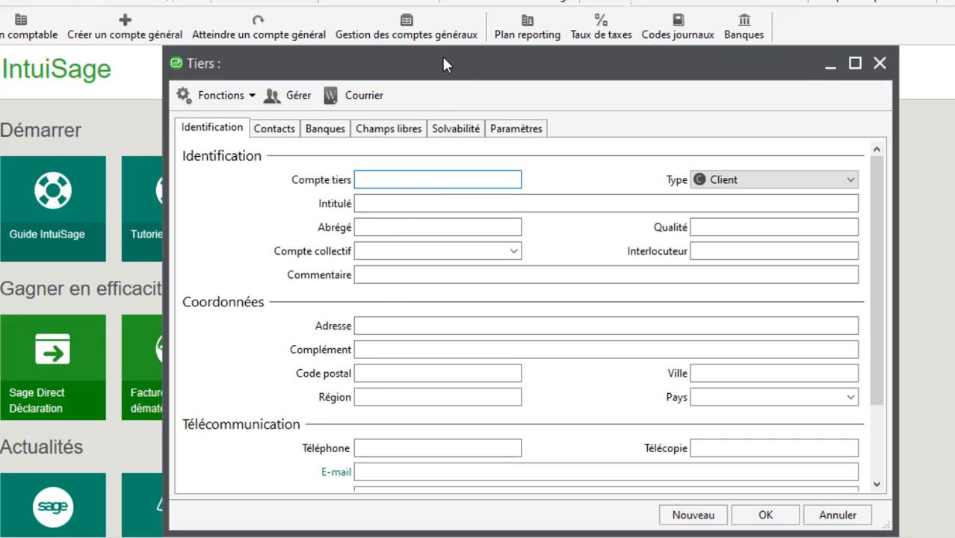
drag(442, 54, 364, 44)
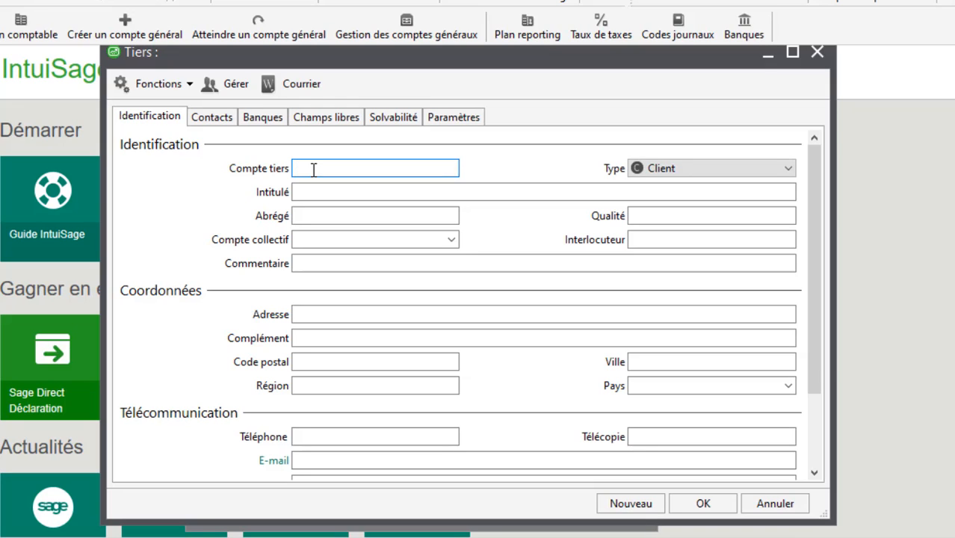
Identify the new client with account code FAS and the title "faris motos services", accepting the proposed short name.
text(FAR)
key(BackSpace)
text(S)
key(Tab)
key(Tab)
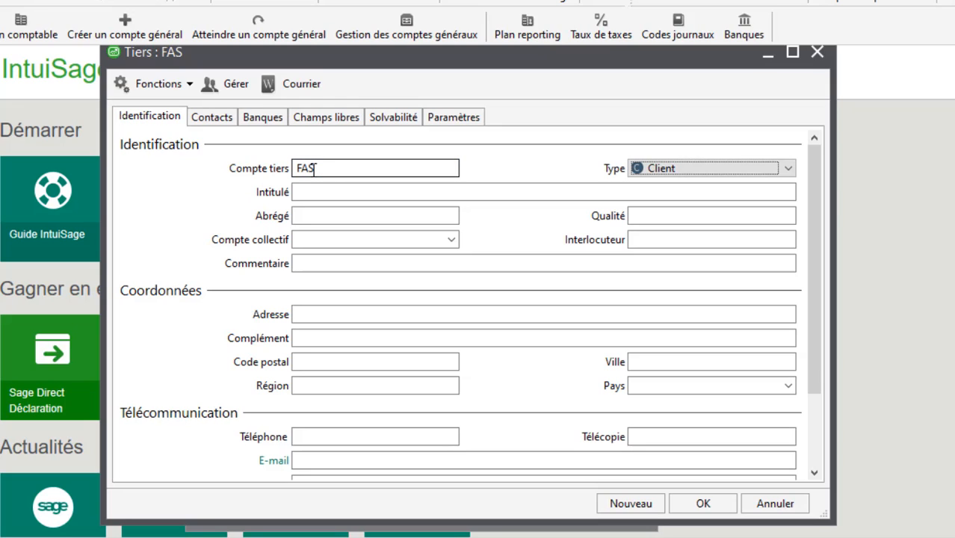
text(faro)
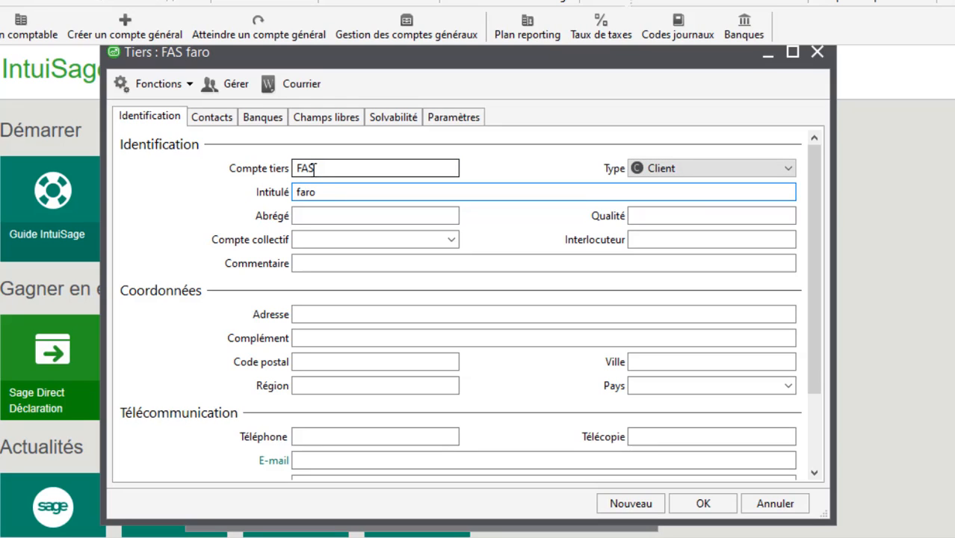
key(BackSpace)
text(is motos)
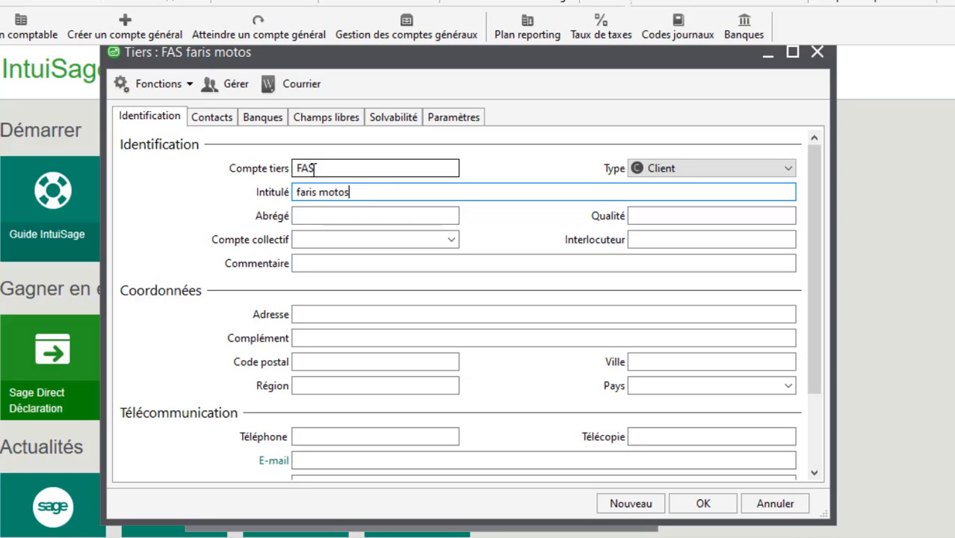
text( services)
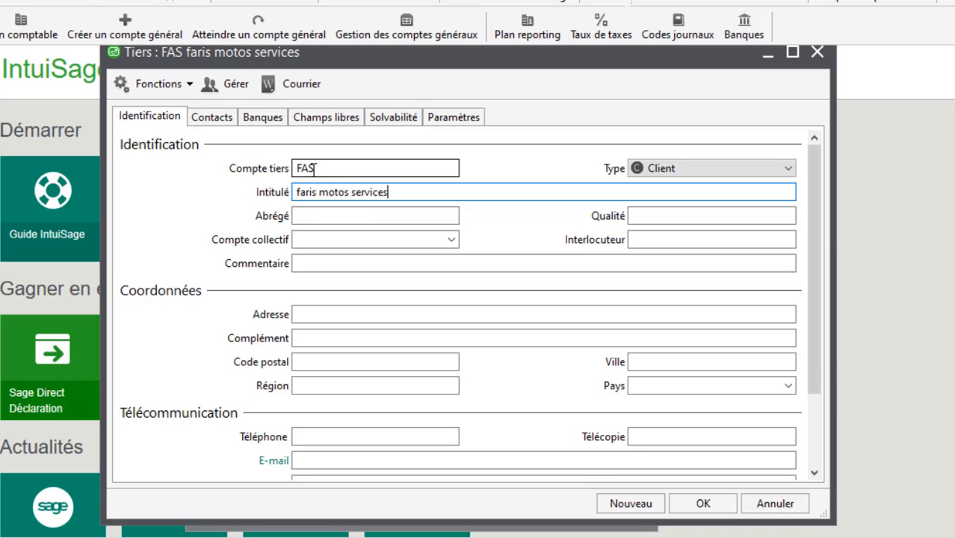
key(Tab)
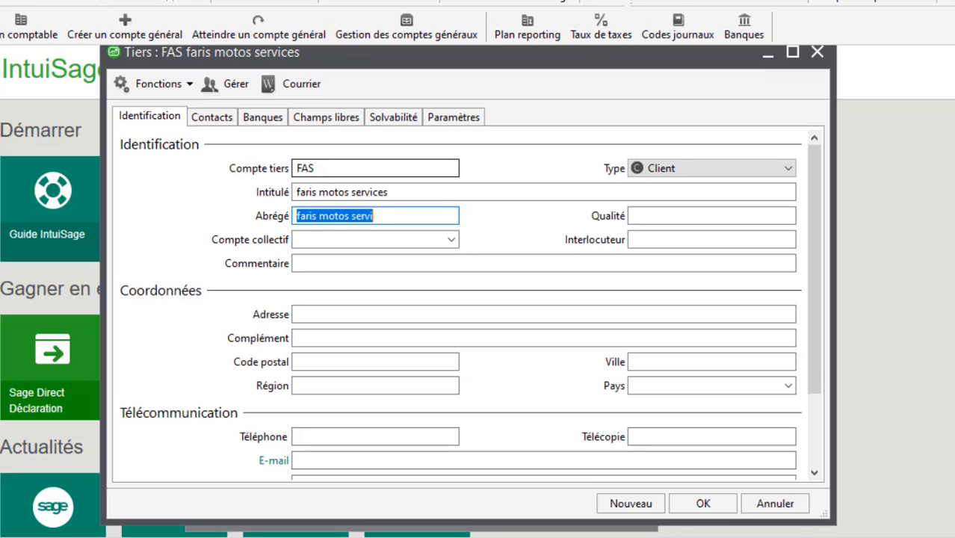
Assign collective account 3421 Clients to client FAS and save it, starting another blank client record.
click(712, 215)
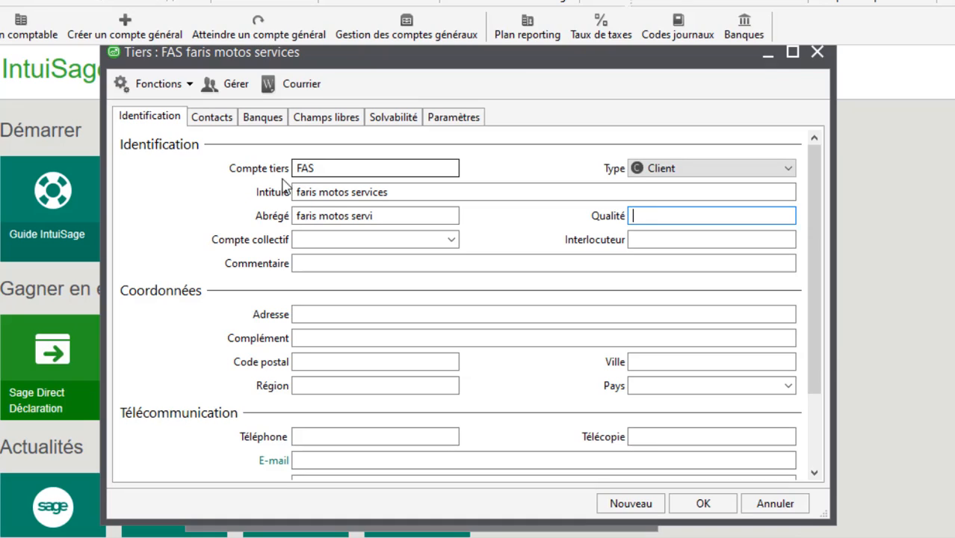
click(313, 244)
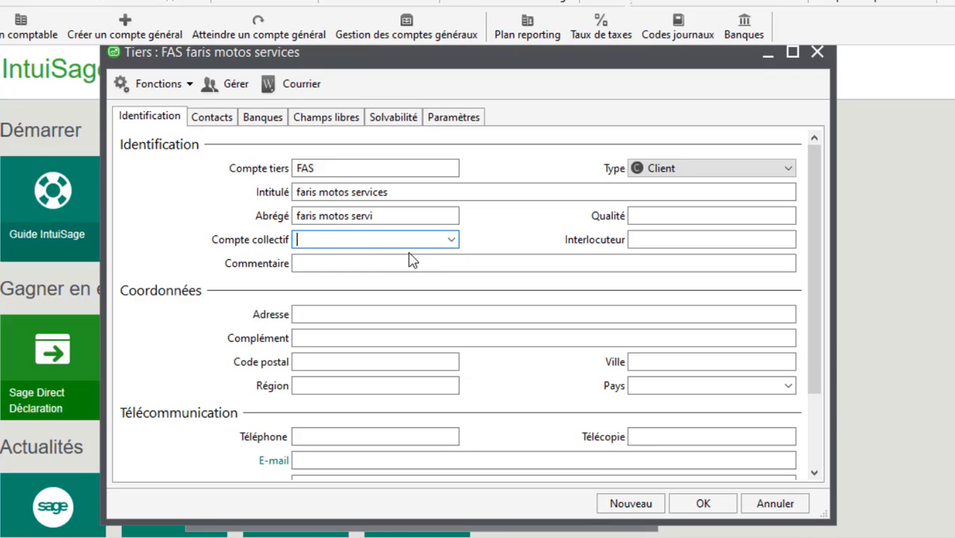
click(451, 240)
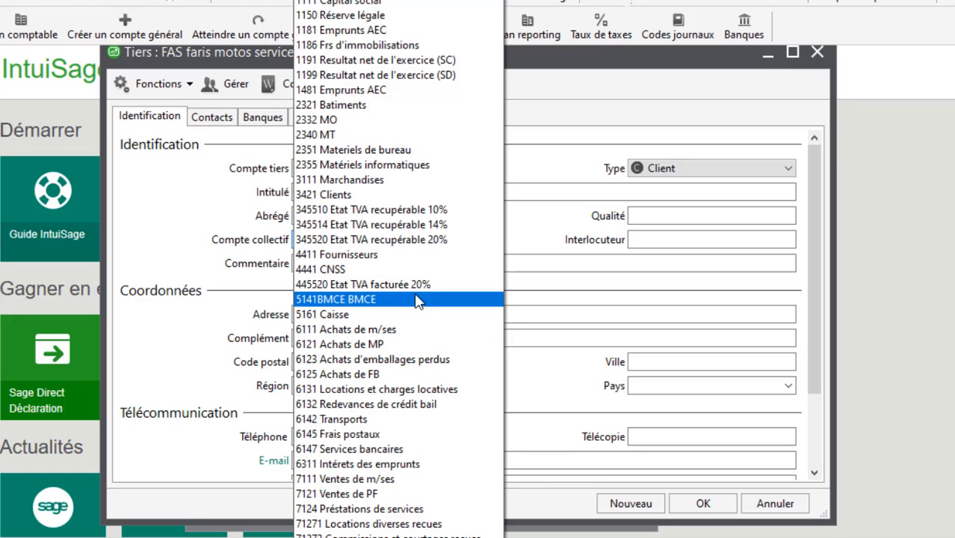
click(402, 195)
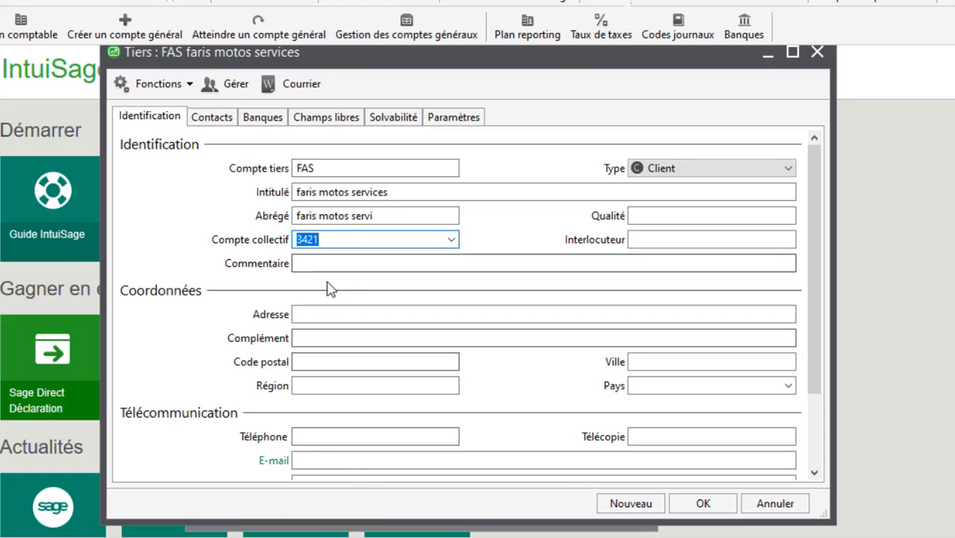
click(622, 507)
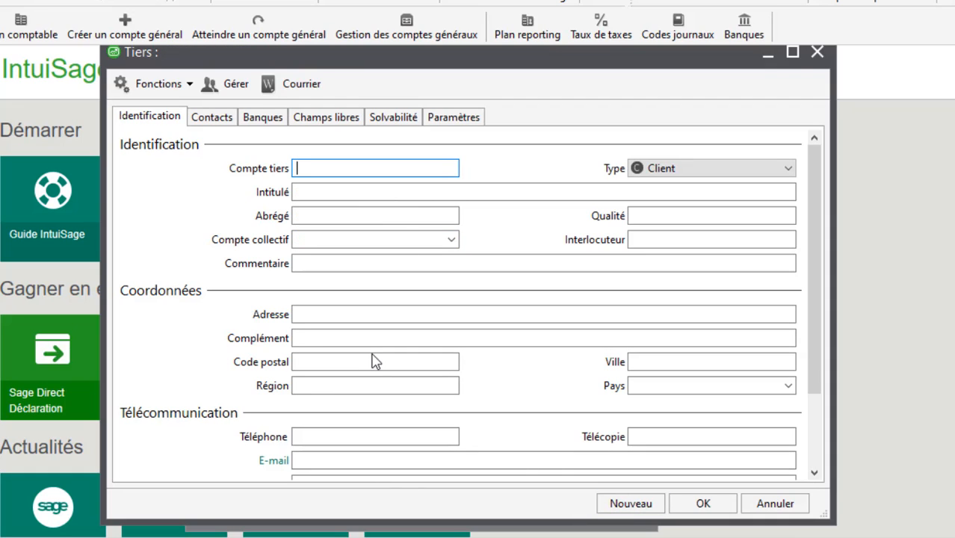
Identify the second client with account code DA and the title "Dynamique auto SARL".
text(DA)
key(Tab)
text(D)
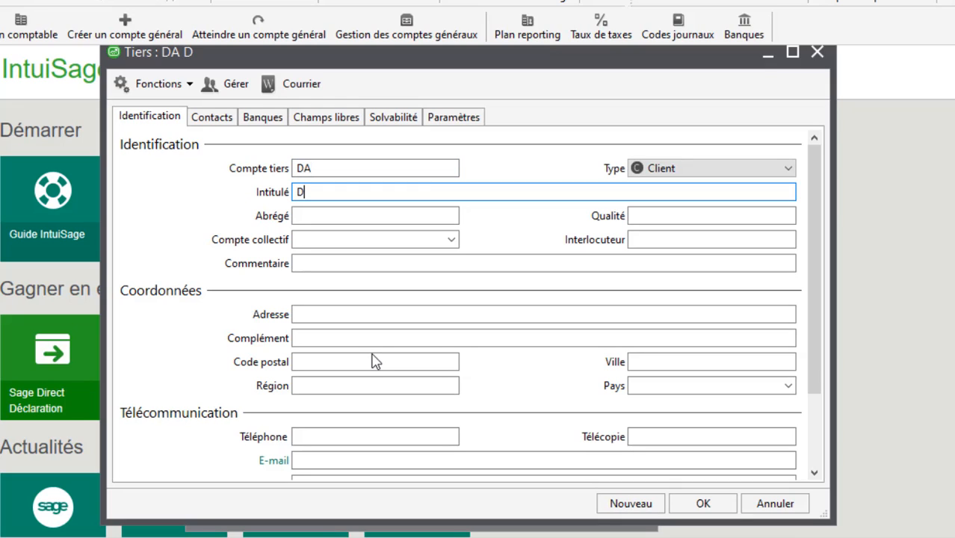
text(ynamique)
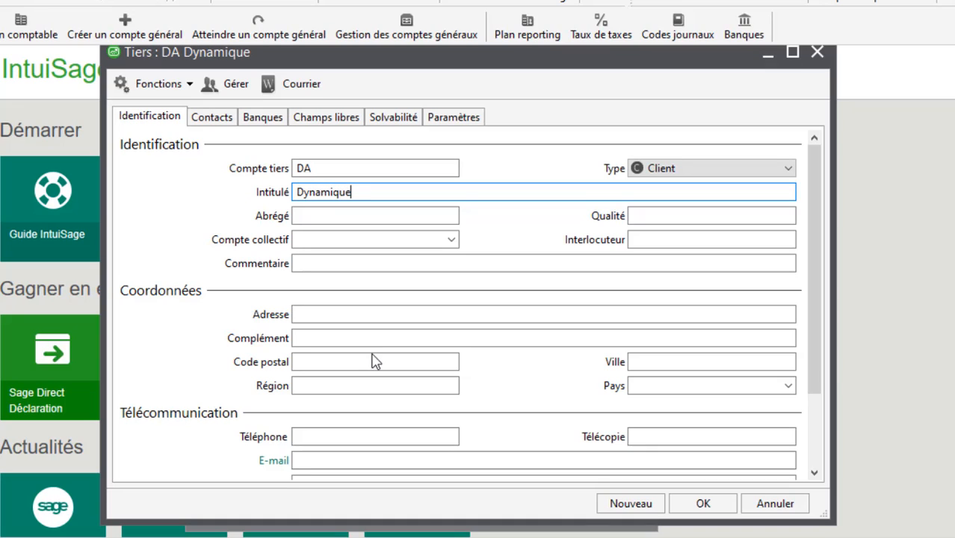
text( auto SA)
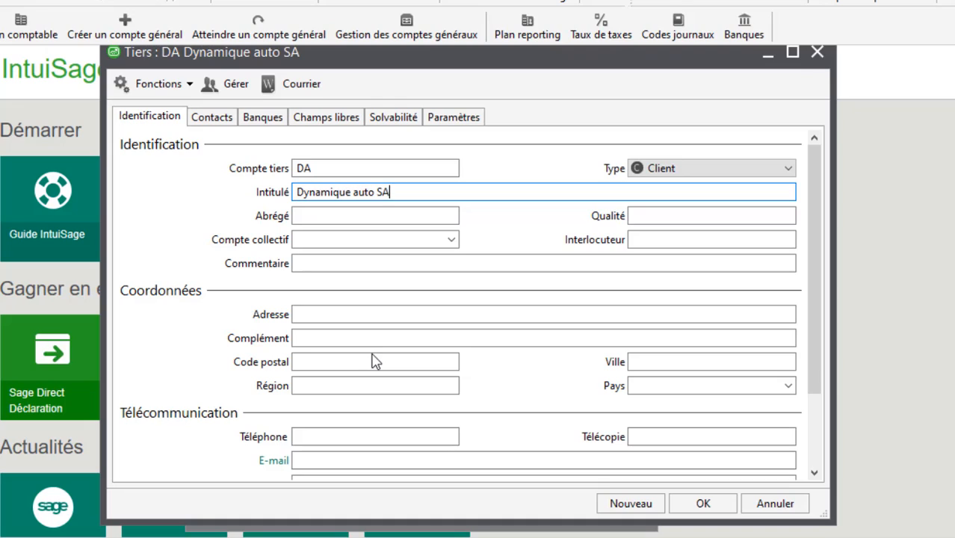
text(RL)
key(Tab)
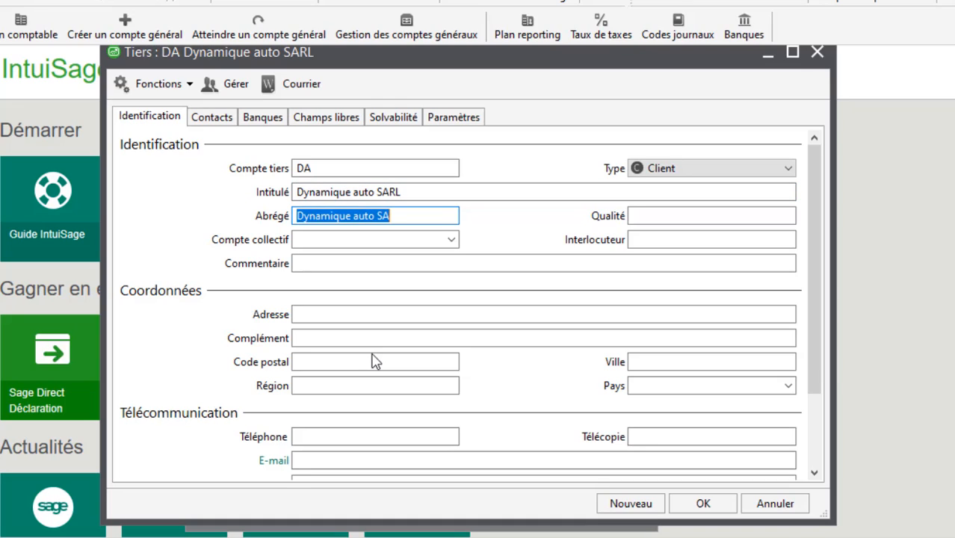
Keep the proposed short name for client DA and set its collective account to 3421.
key(Tab)
key(Tab)
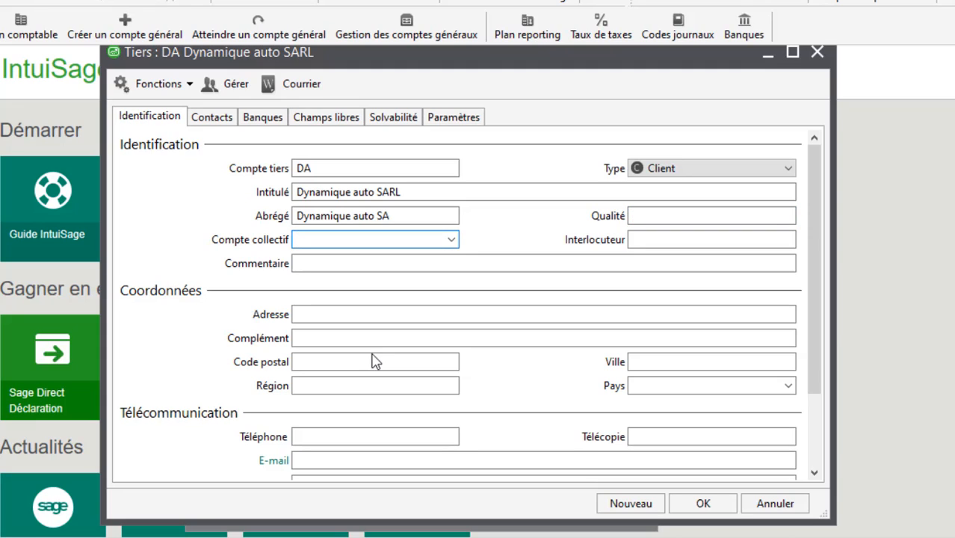
text(3421)
key(Tab)
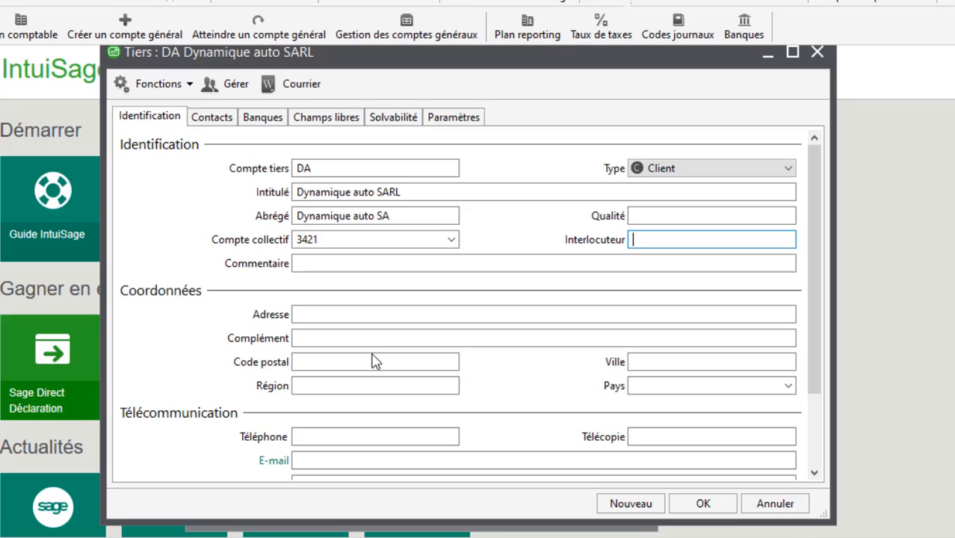
key(Tab)
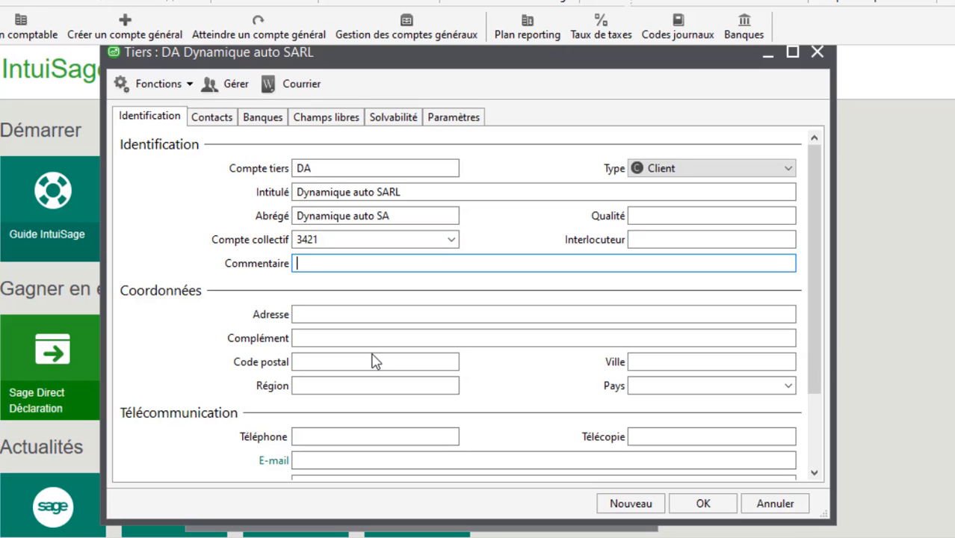
Fill in client DA's street address, correct the typing error in it and save the record.
key(Tab)
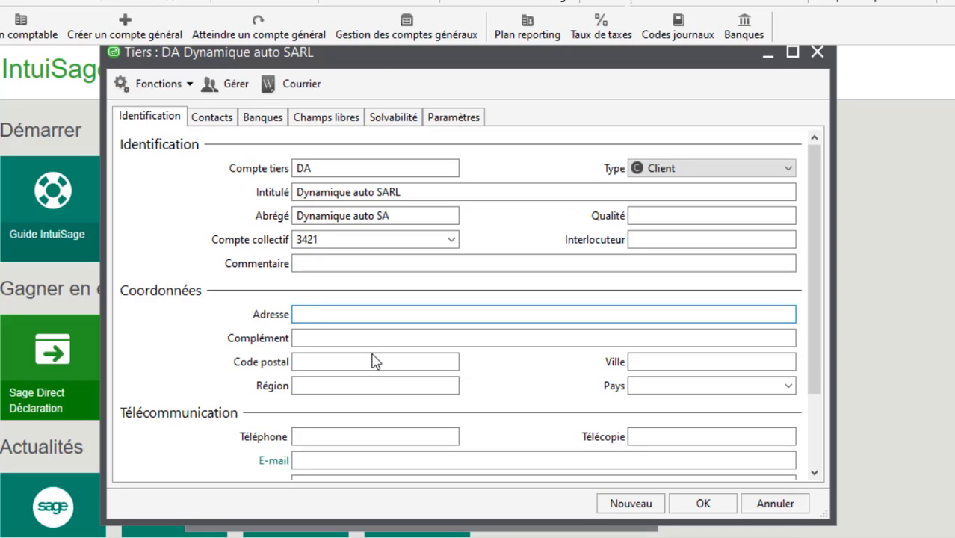
text(30,avenue hassan II WRabat)
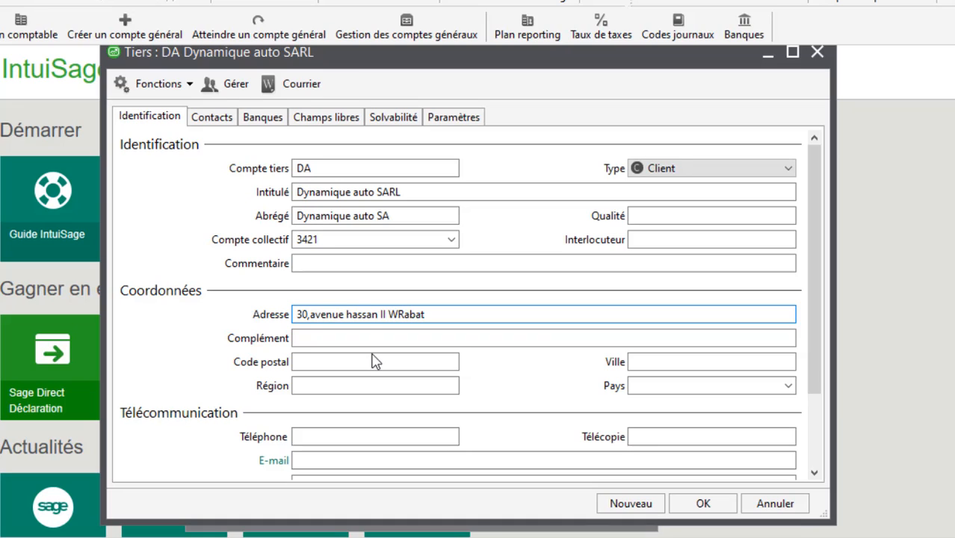
click(399, 317)
key(BackSpace)
click(631, 504)
Switch the Plan tiers to the Fournisseur category and start a new supplier record.
drag(353, 66, 849, 85)
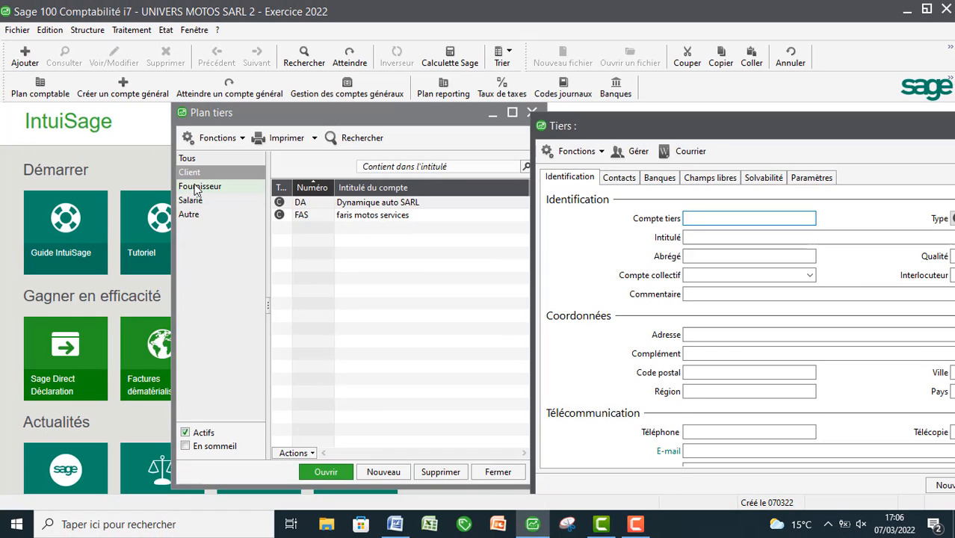
click(198, 187)
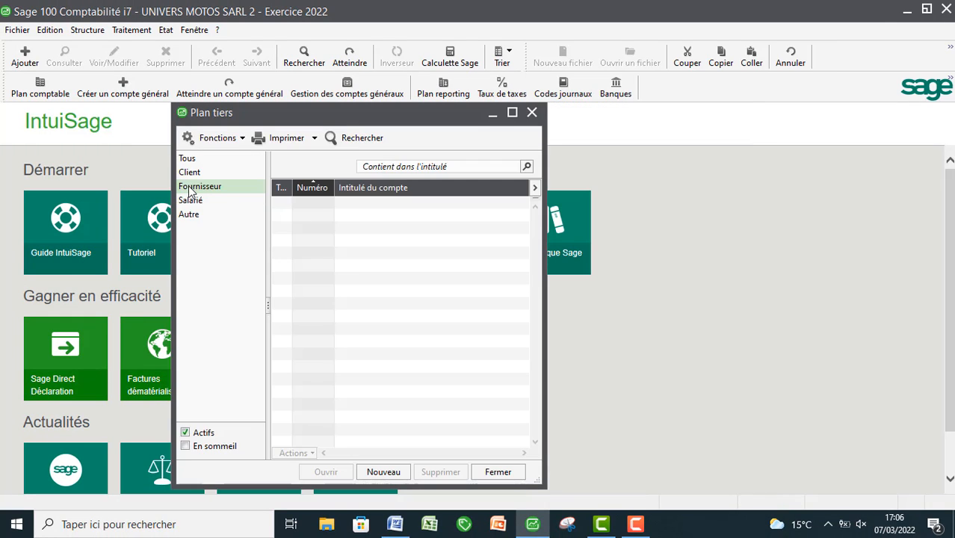
click(381, 471)
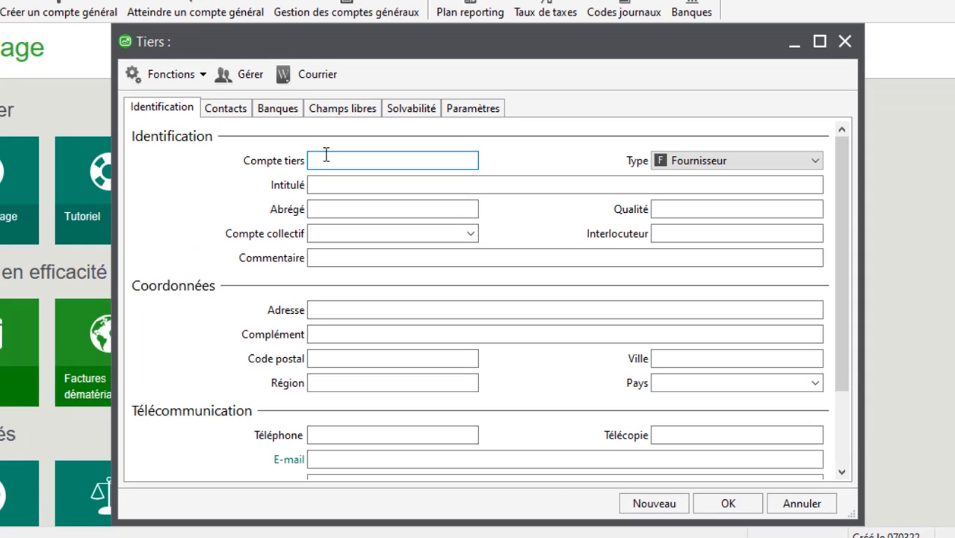
Identify the new supplier with account code SMEIA and the title "SMZIA- BMW".
text(SMEIA)
key(Tab)
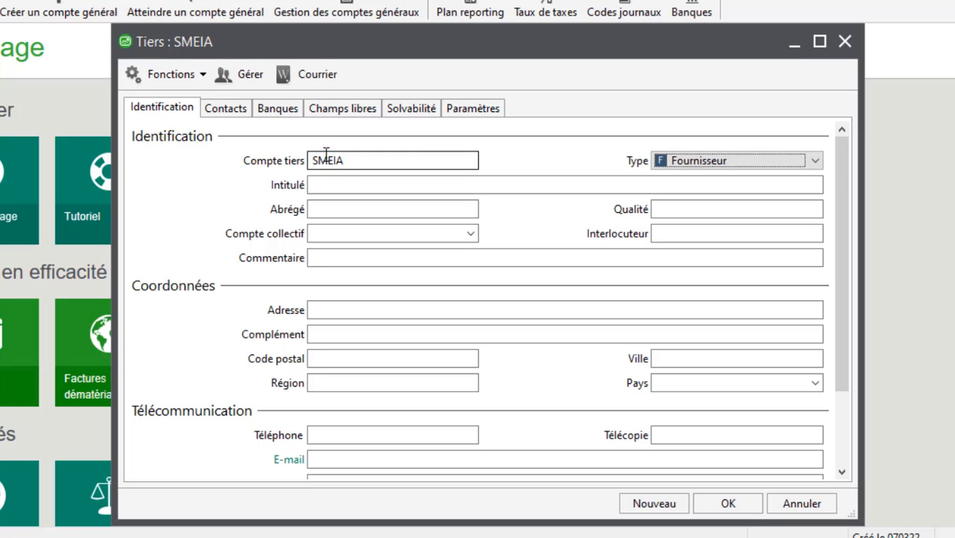
key(Tab)
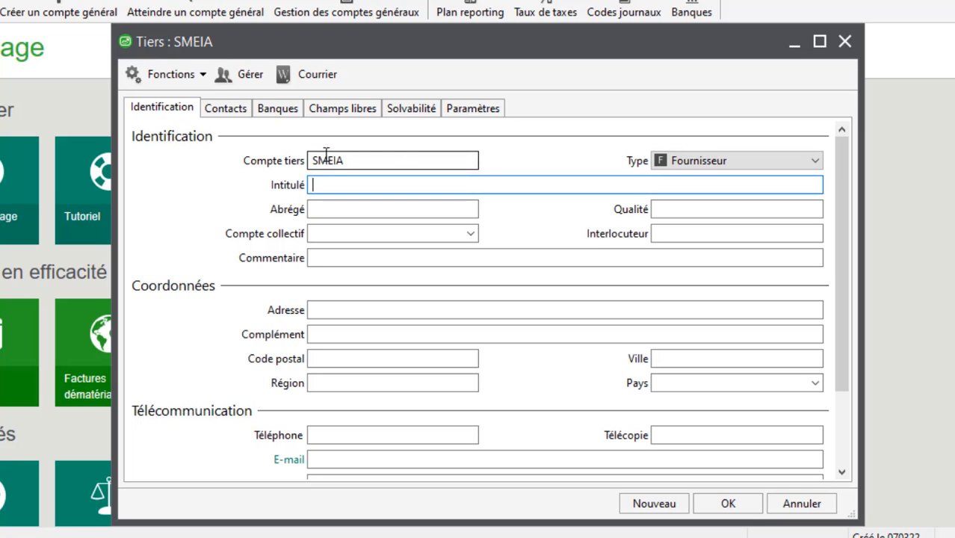
text(SMZIA )
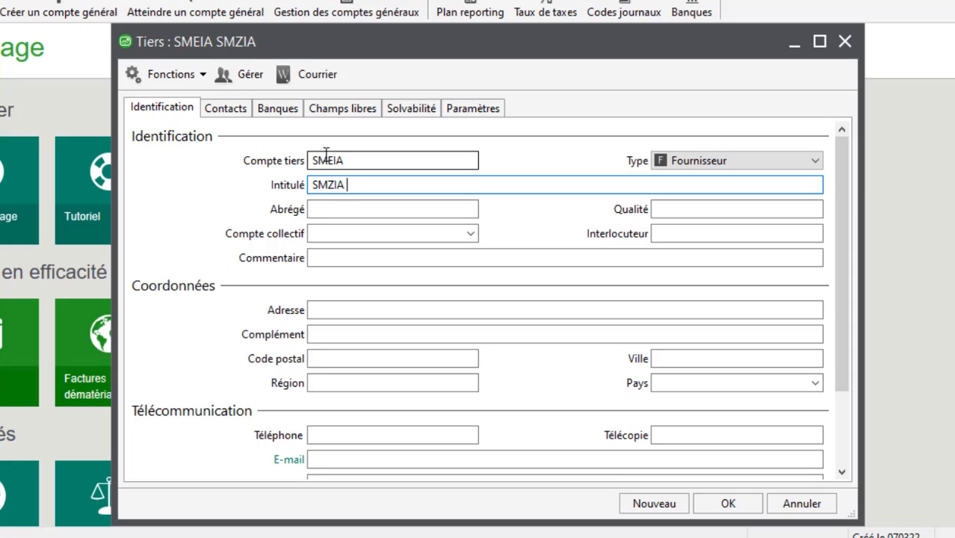
text(-)
key(BackSpace)
key(BackSpace)
text(- BMW)
Set supplier SMEIA's collective account to 4411, keeping the proposed short name, and save it with its street address.
key(Tab)
key(Tab)
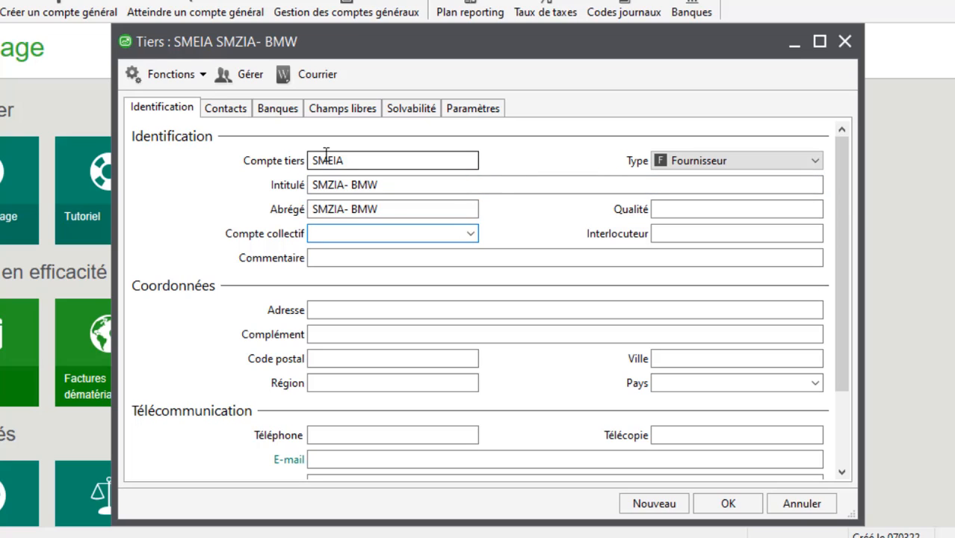
text(4411)
click(316, 310)
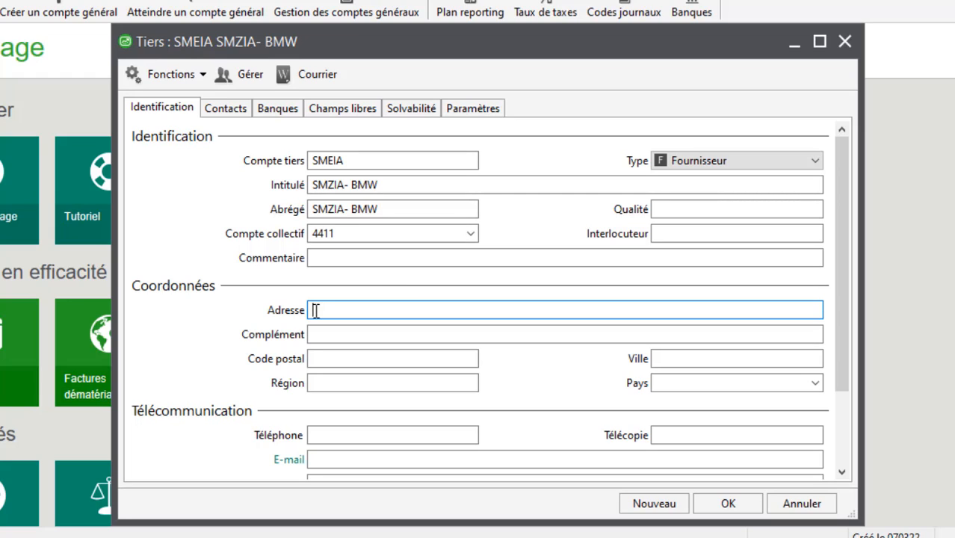
text(100, Bd Moulay Slimane Casablanca)
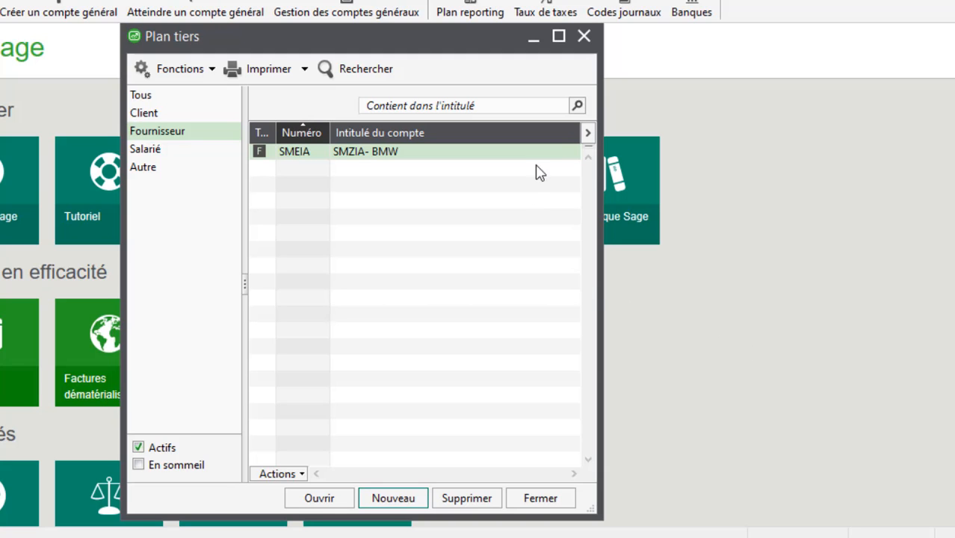
click(584, 36)
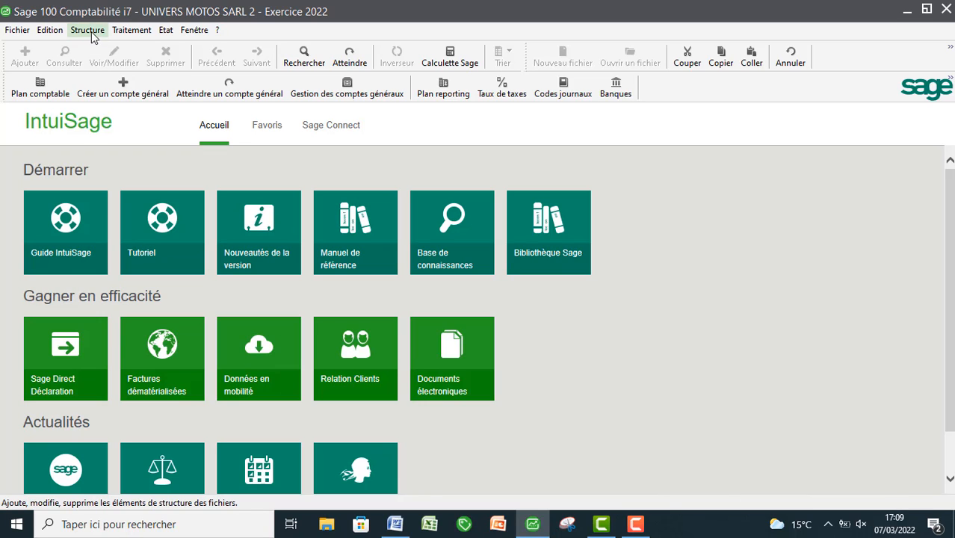
Reopen the Plan tiers and review the client accounts, the supplier accounts and the full list.
click(94, 36)
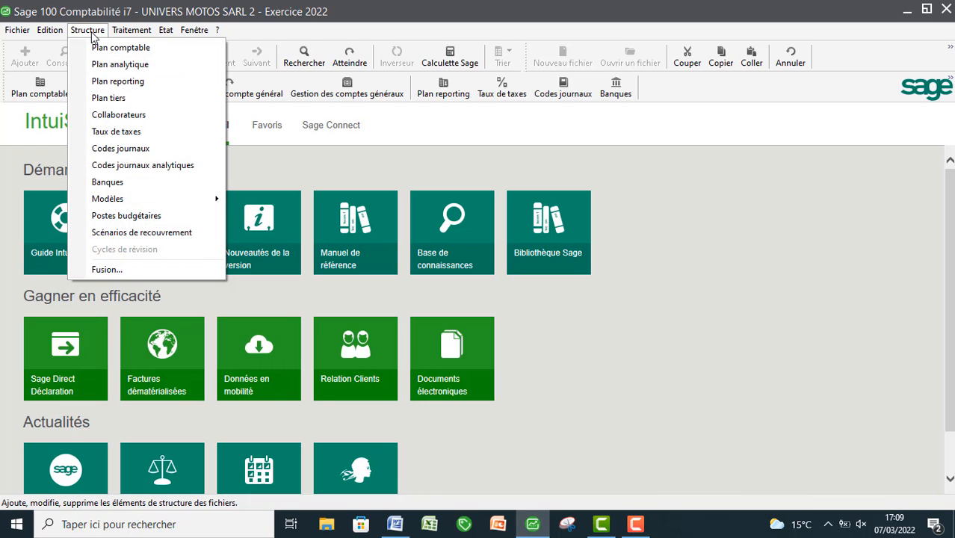
click(108, 98)
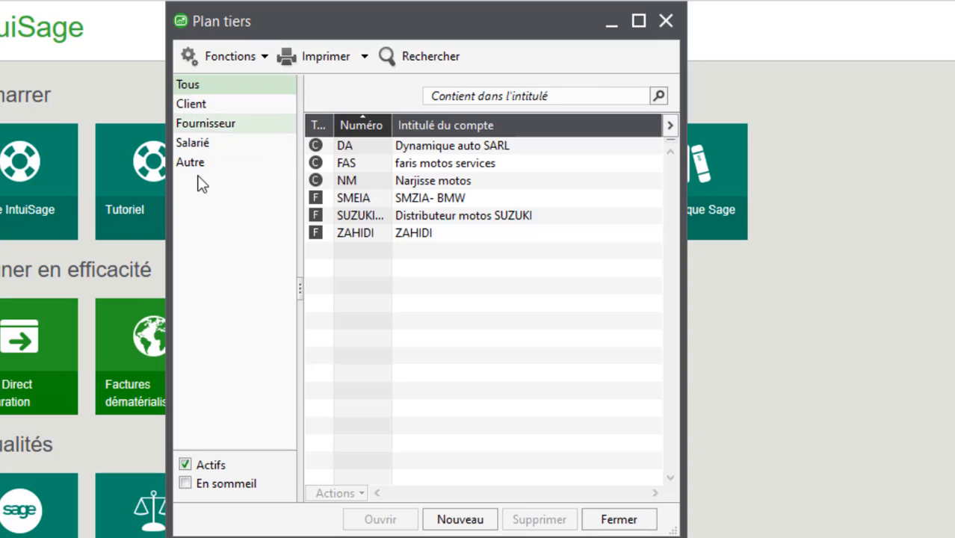
click(199, 109)
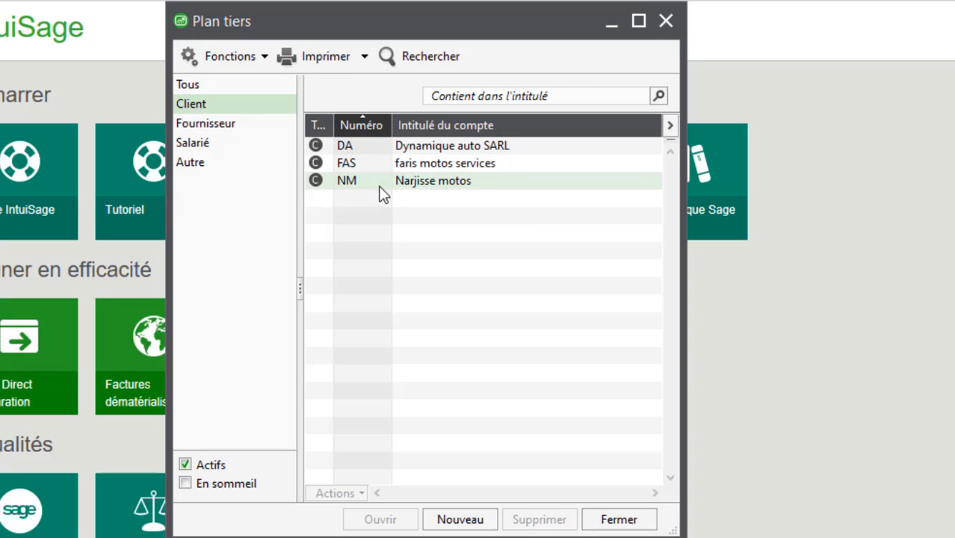
click(222, 127)
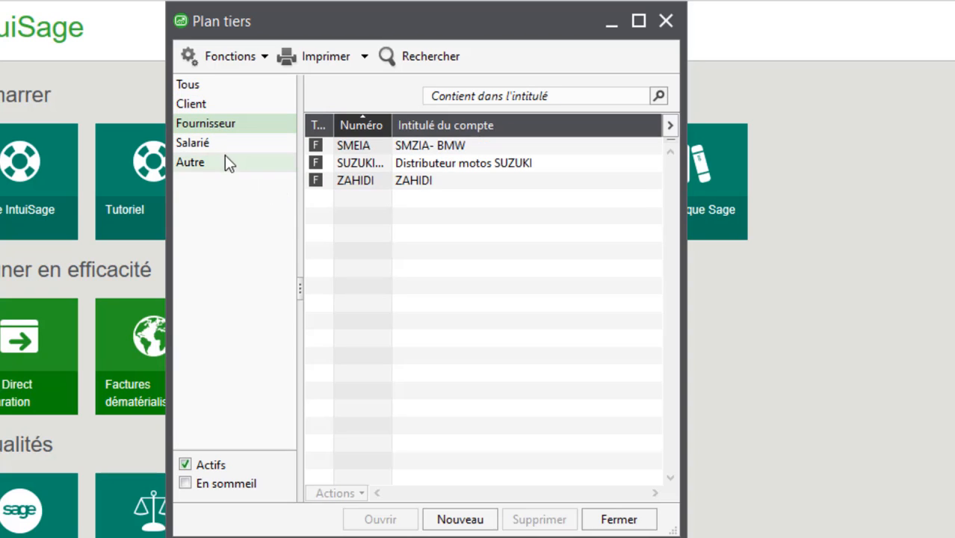
click(192, 87)
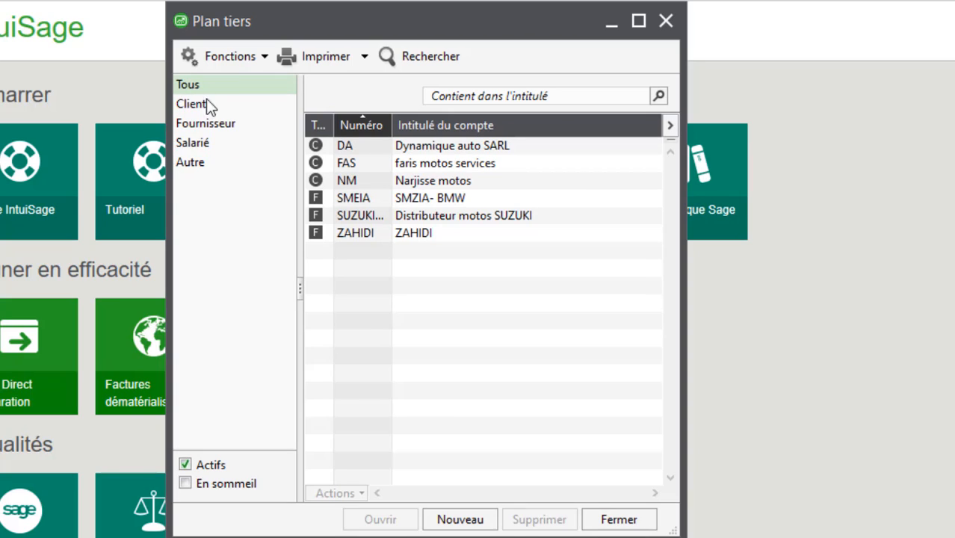
Inspect the identification of client FAS, close its record and compare the Client, Fournisseur and Tous lists.
double_click(414, 163)
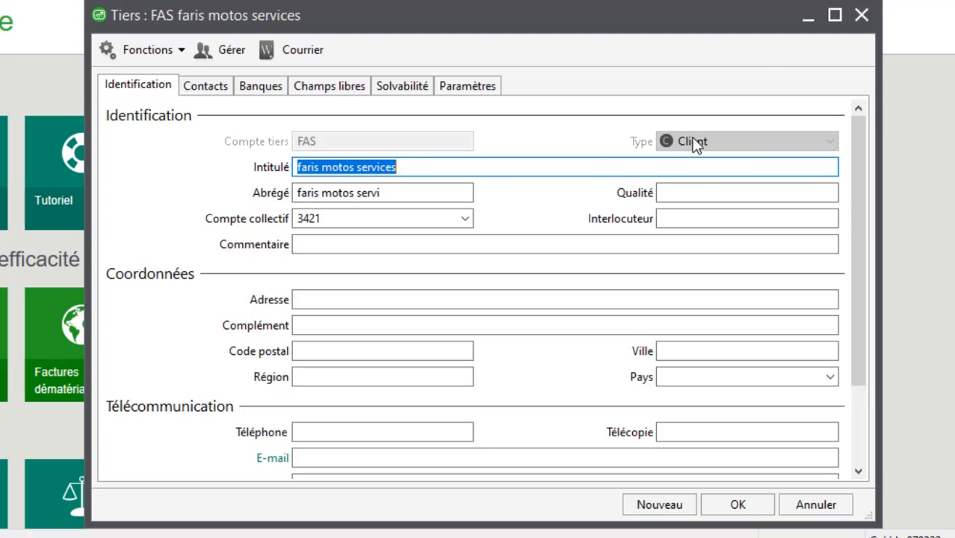
click(862, 14)
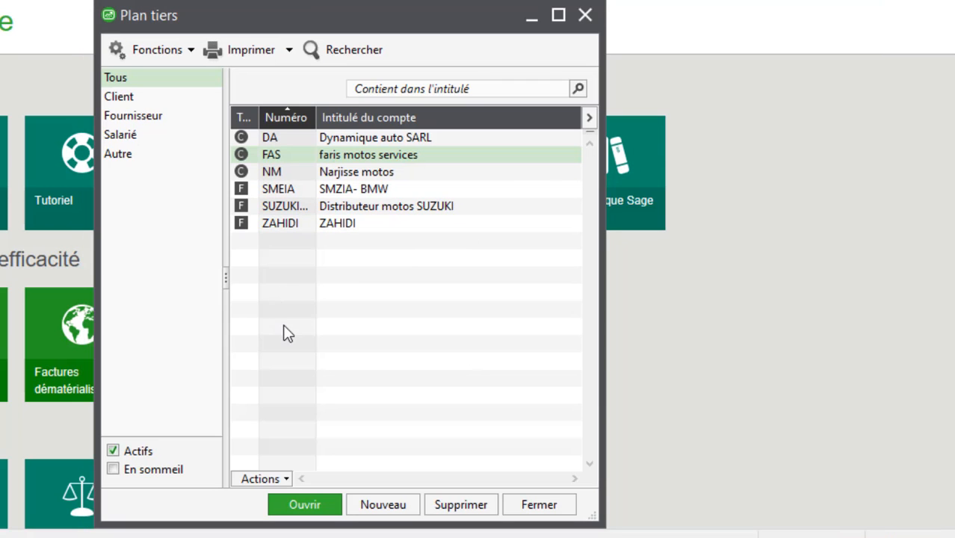
click(123, 99)
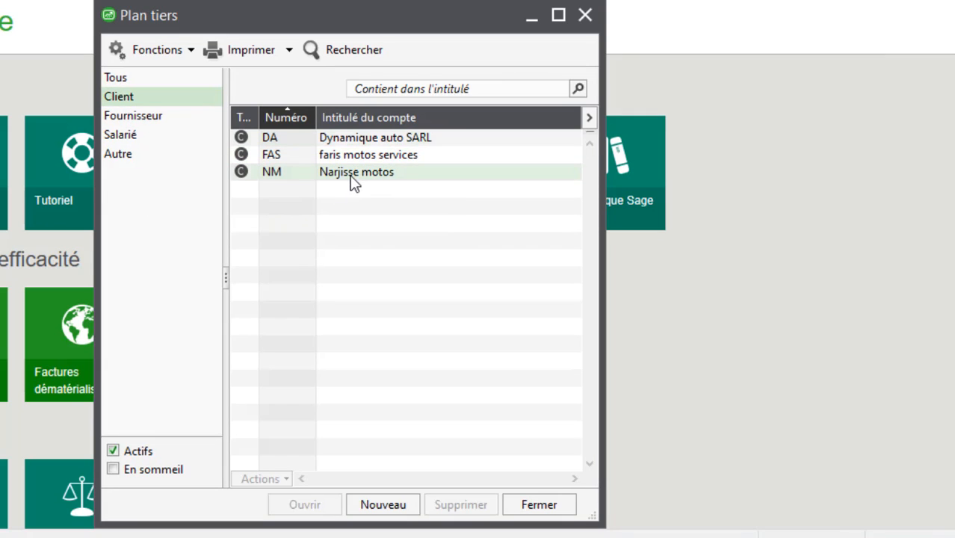
click(132, 116)
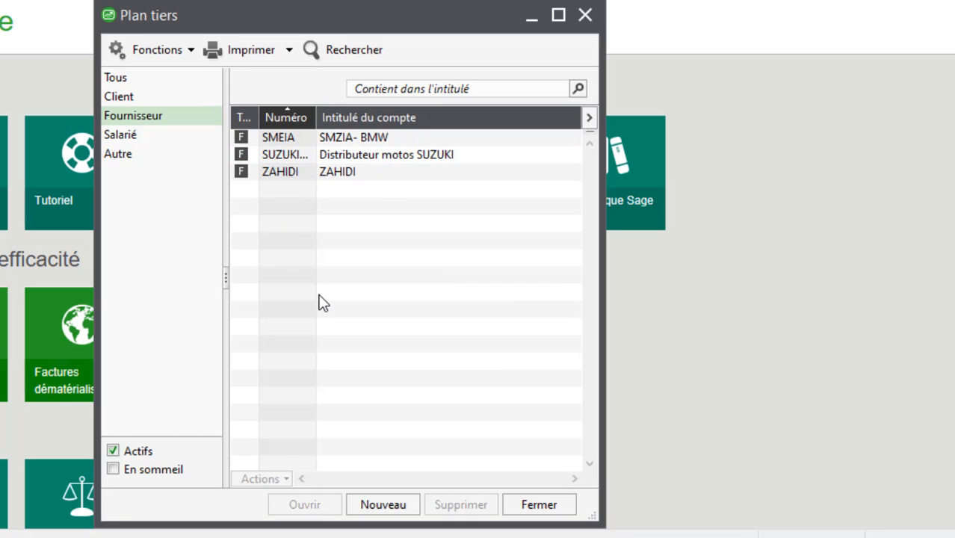
click(321, 302)
click(139, 116)
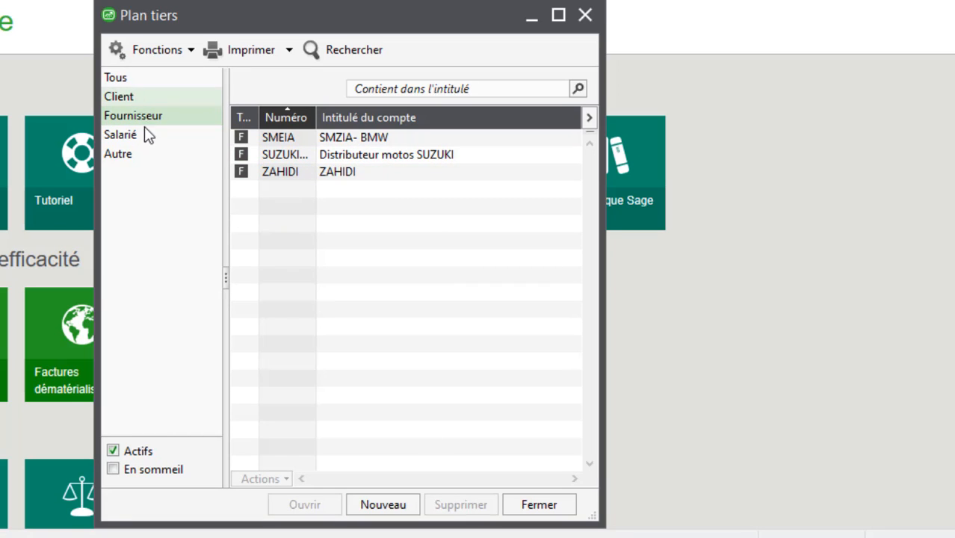
click(124, 86)
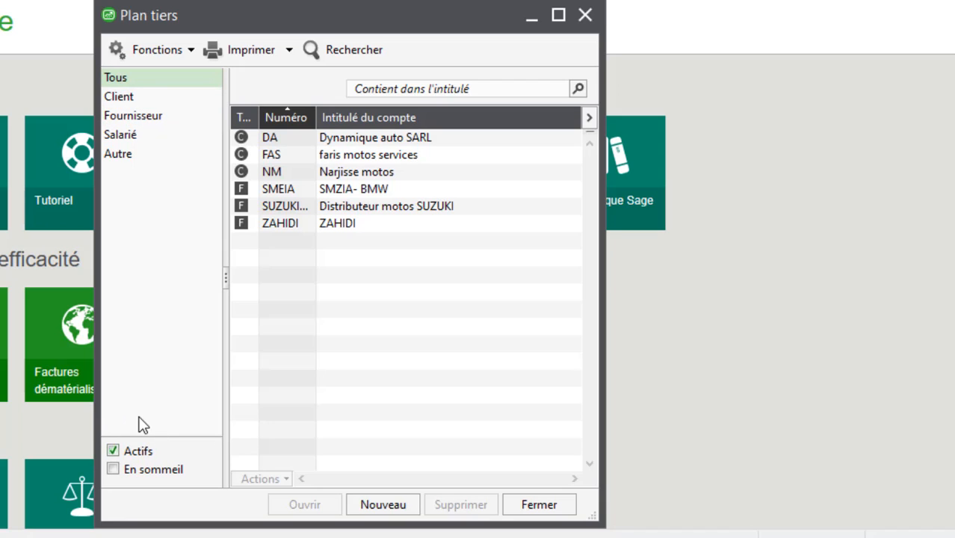
Open the last supplier's record and examine its contacts, banks, free fields, solvency and payment conditions.
double_click(279, 223)
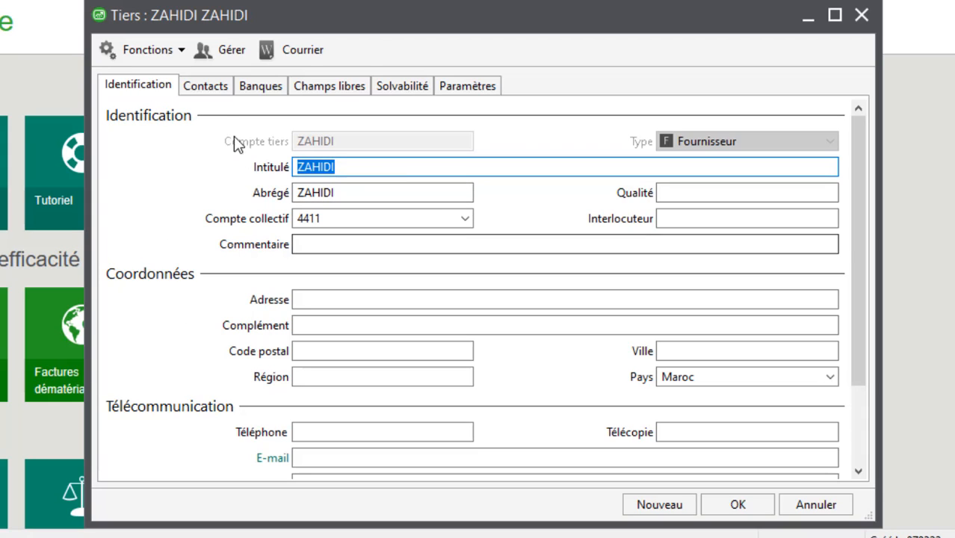
click(211, 88)
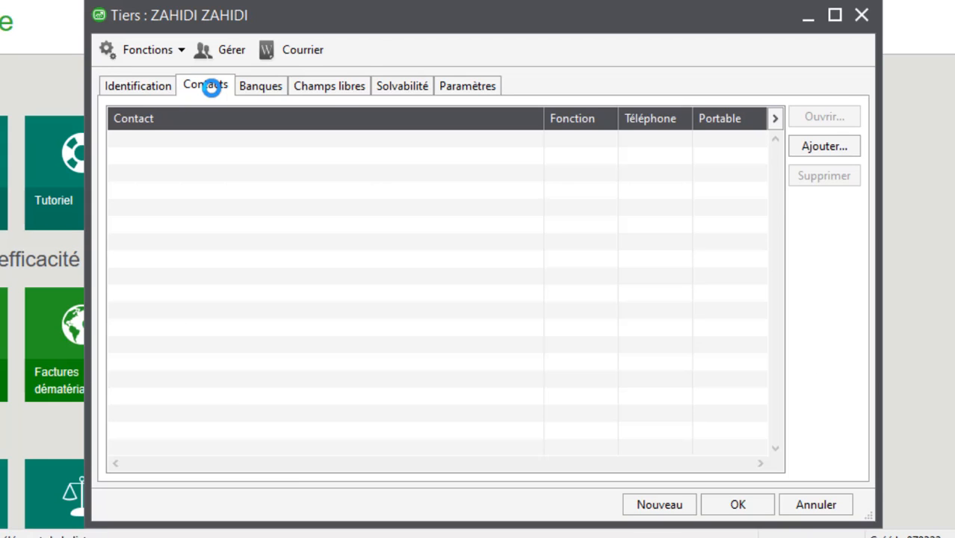
click(272, 90)
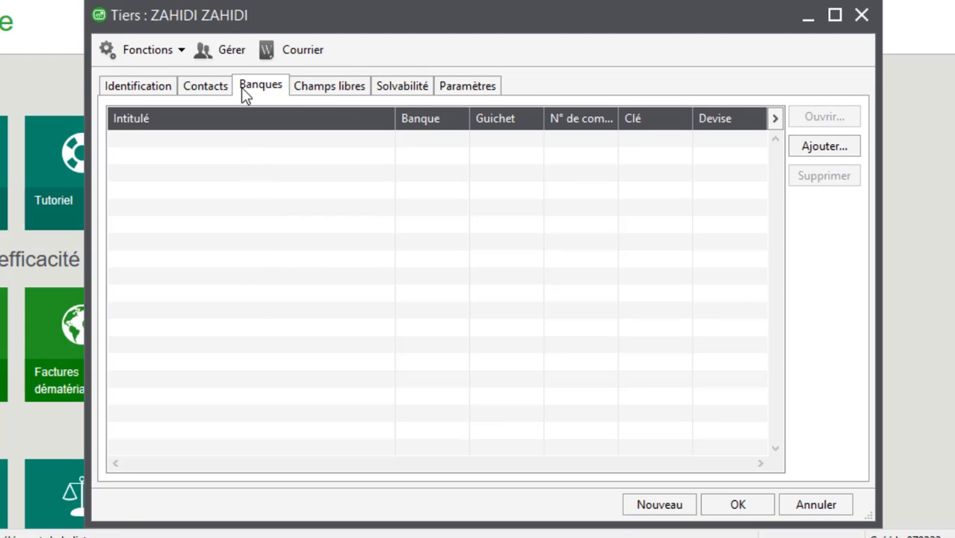
click(312, 86)
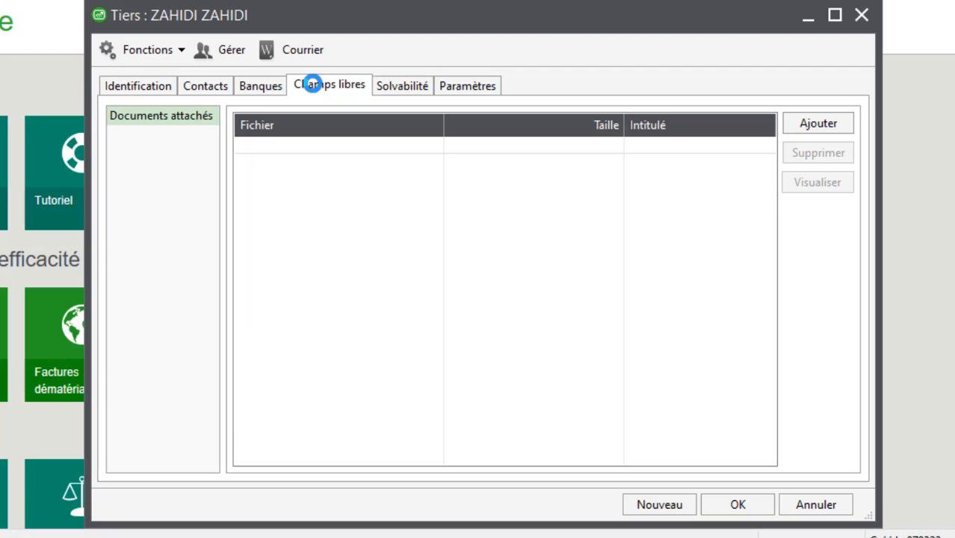
click(381, 86)
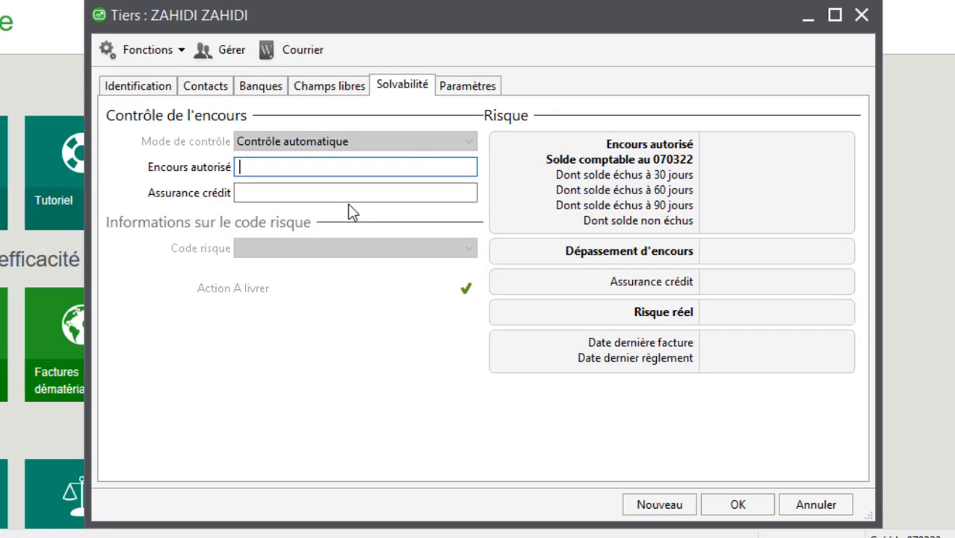
click(450, 87)
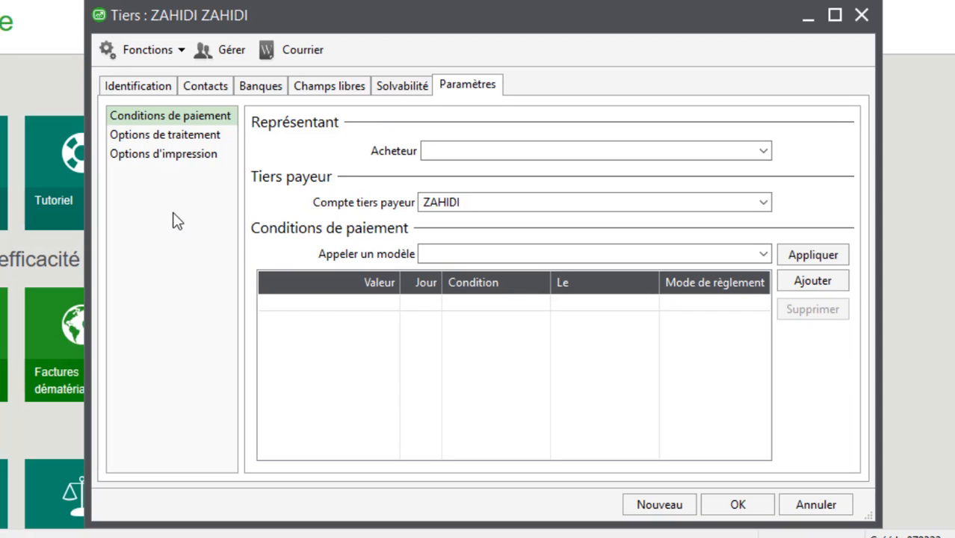
Put the last supplier's account to sleep with Mettre en sommeil in its processing options and save the record.
click(148, 137)
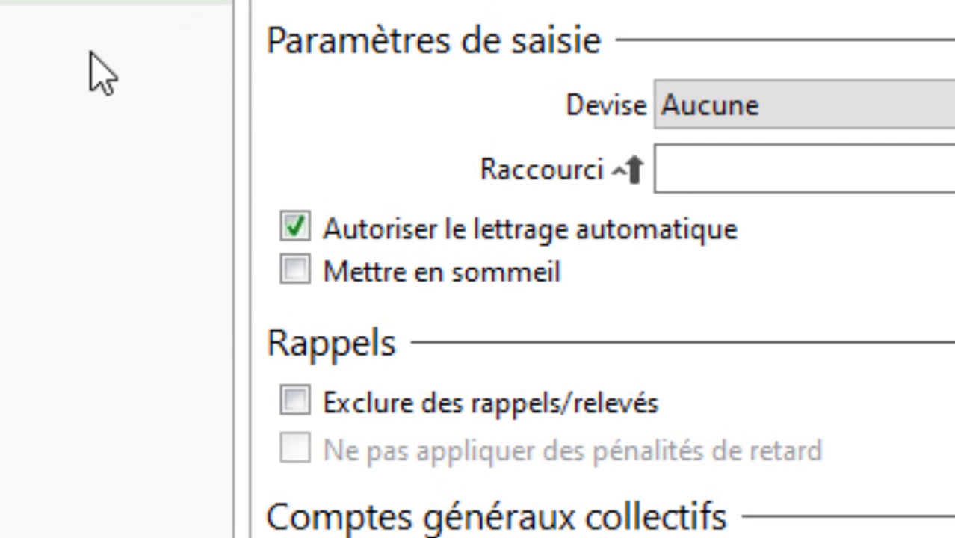
click(293, 272)
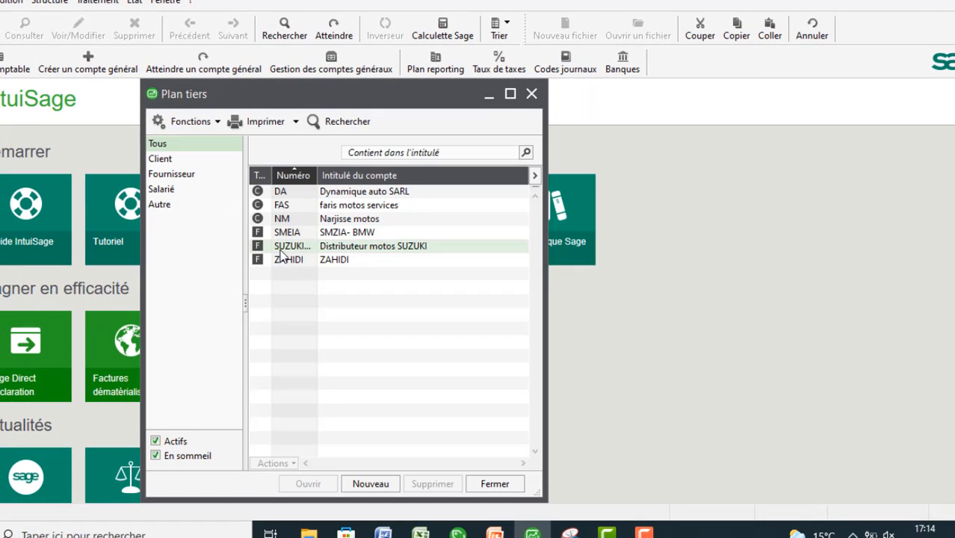
click(287, 266)
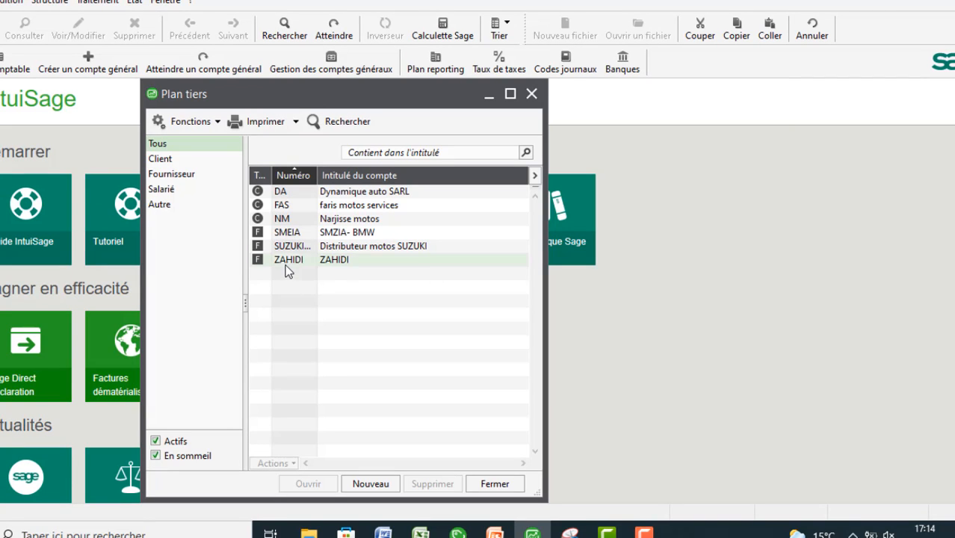
Reopen the last supplier's record and turn off Mettre en sommeil, leaving client NM's record unmodified.
double_click(288, 262)
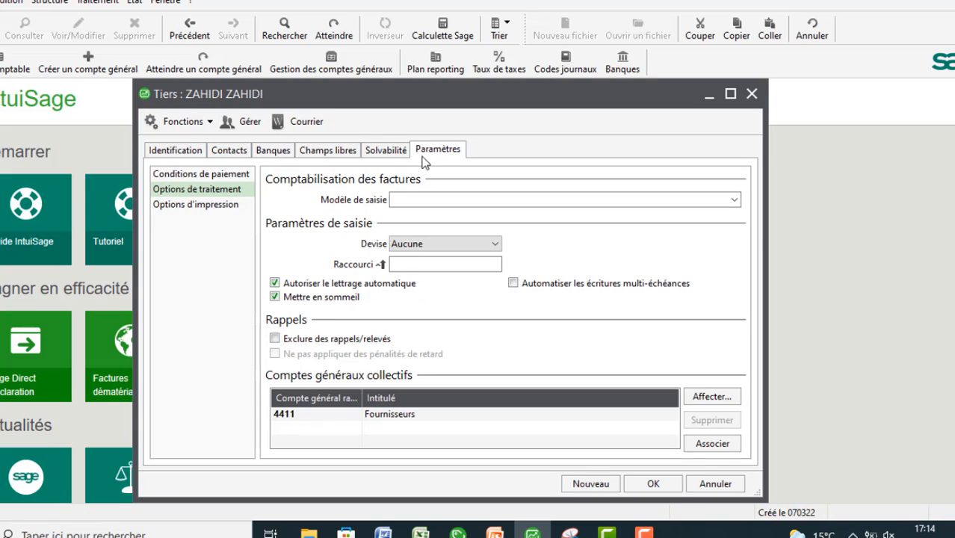
click(279, 295)
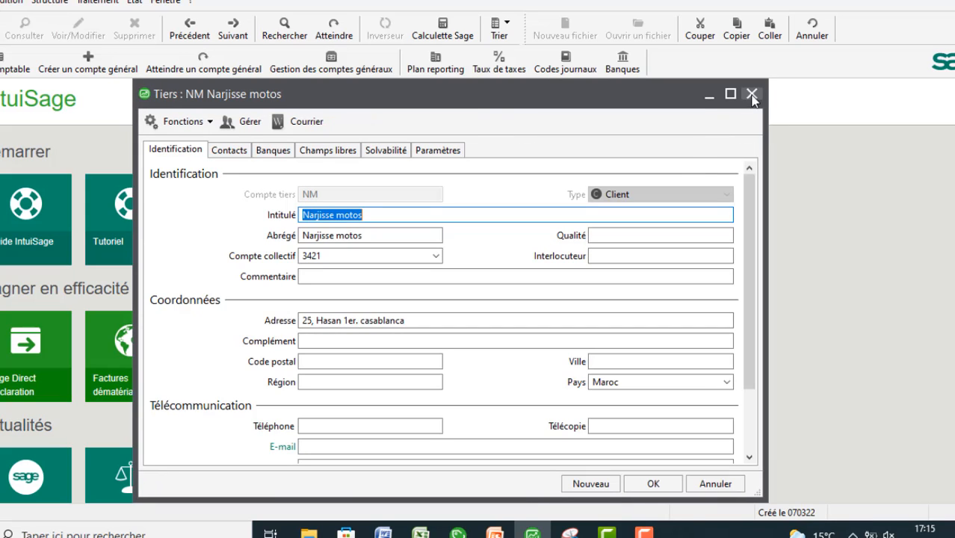
click(753, 94)
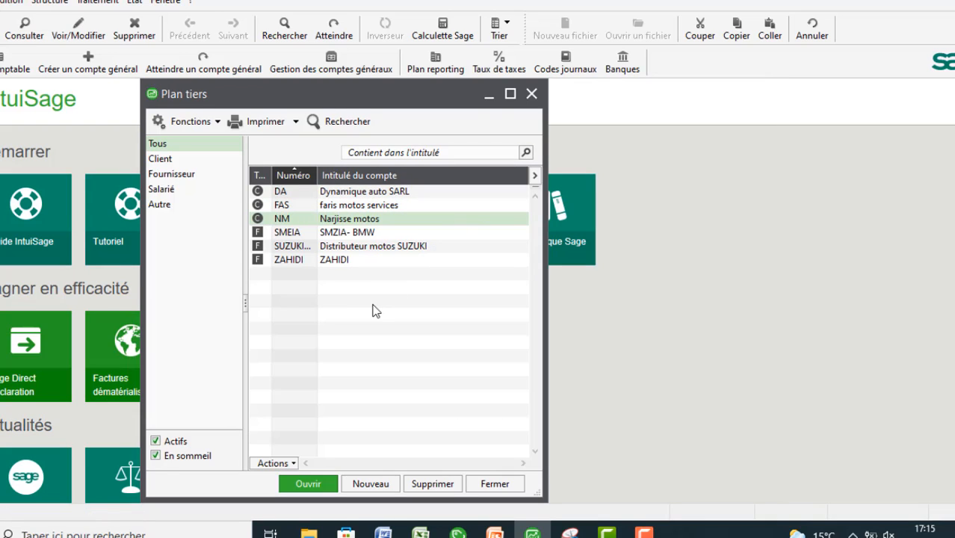
Delete client NM, "Narjisse motos", from the Plan tiers and confirm the deletion.
click(295, 218)
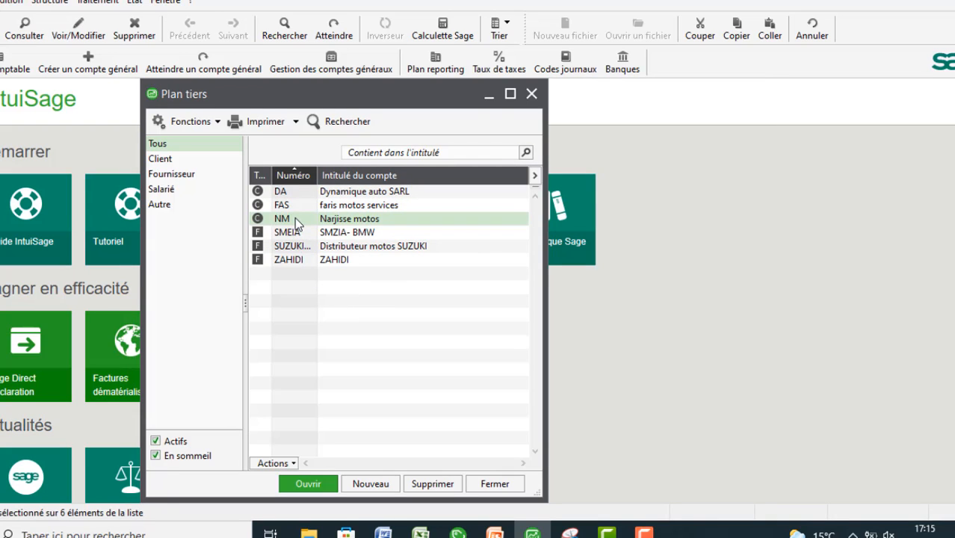
right_click(294, 218)
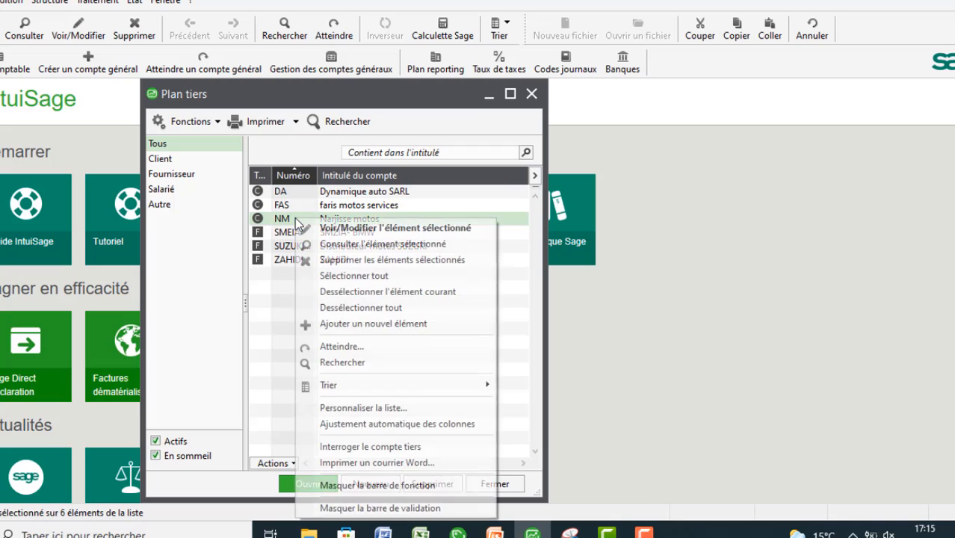
click(326, 259)
click(458, 302)
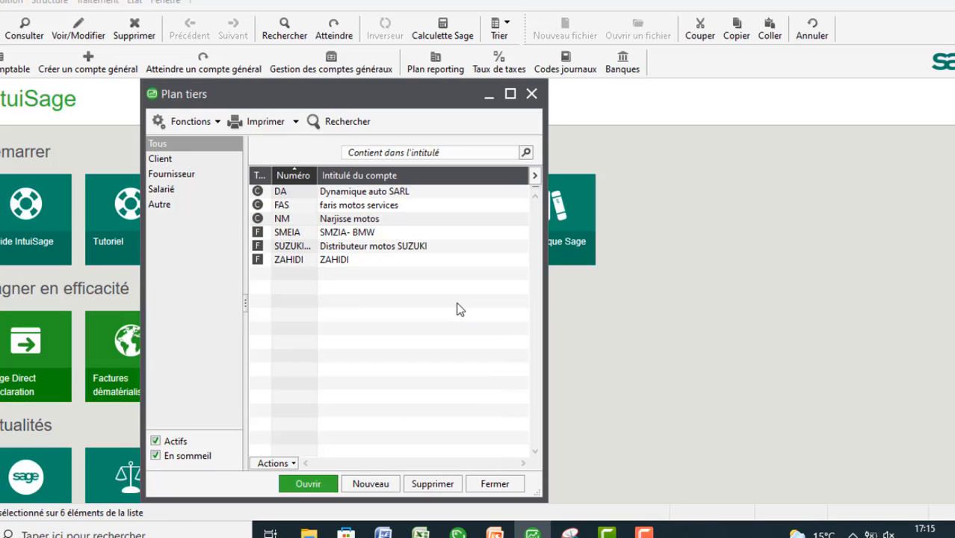
Delete the last supplier account in the Plan tiers and confirm the deletion.
click(314, 249)
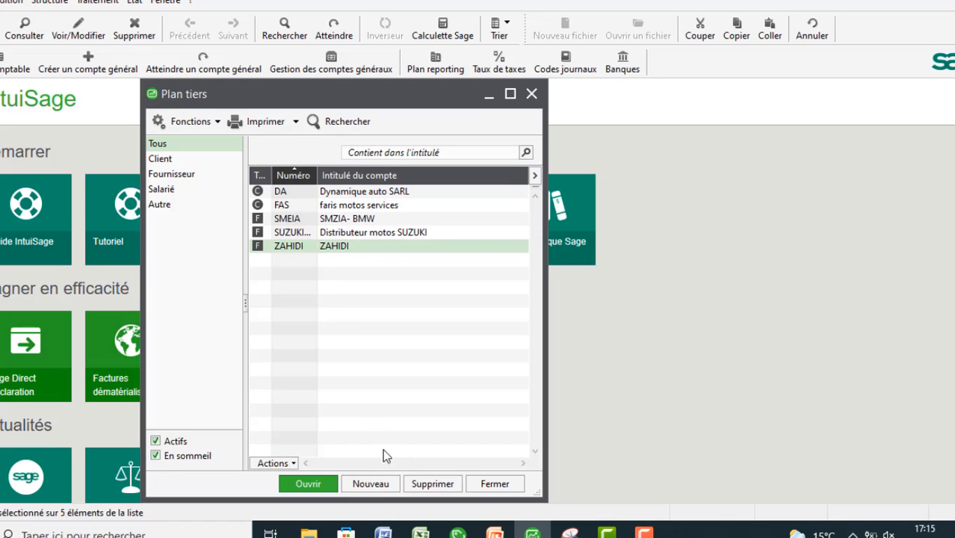
click(421, 485)
click(470, 307)
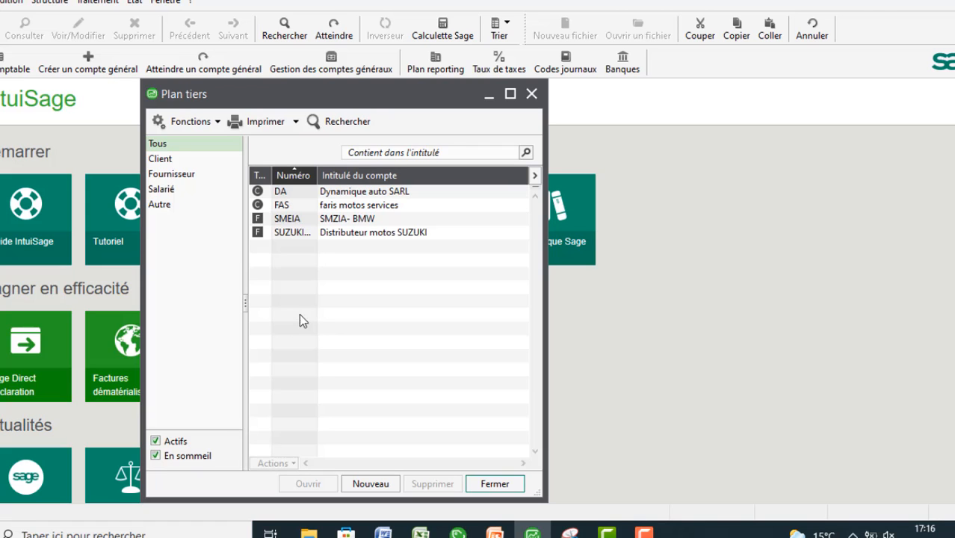
click(9, 3)
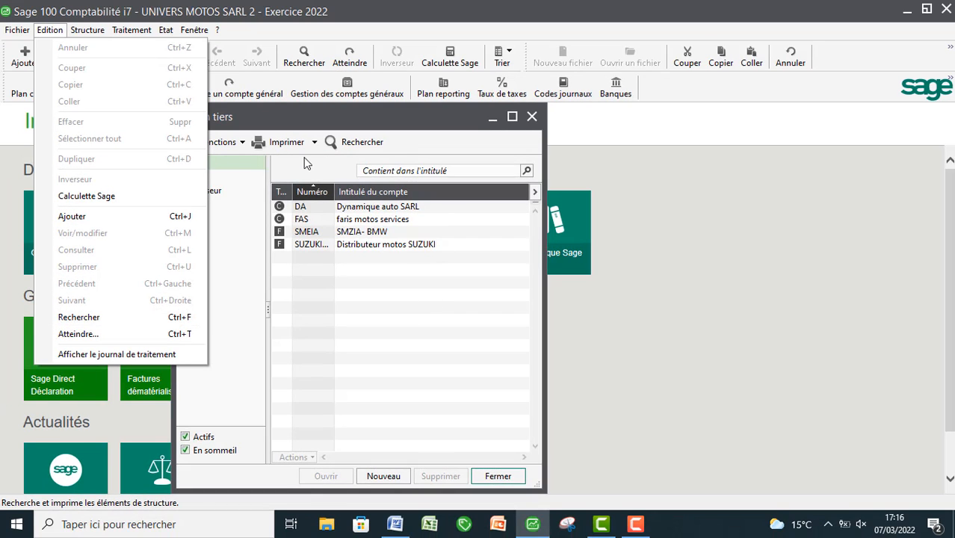
click(300, 303)
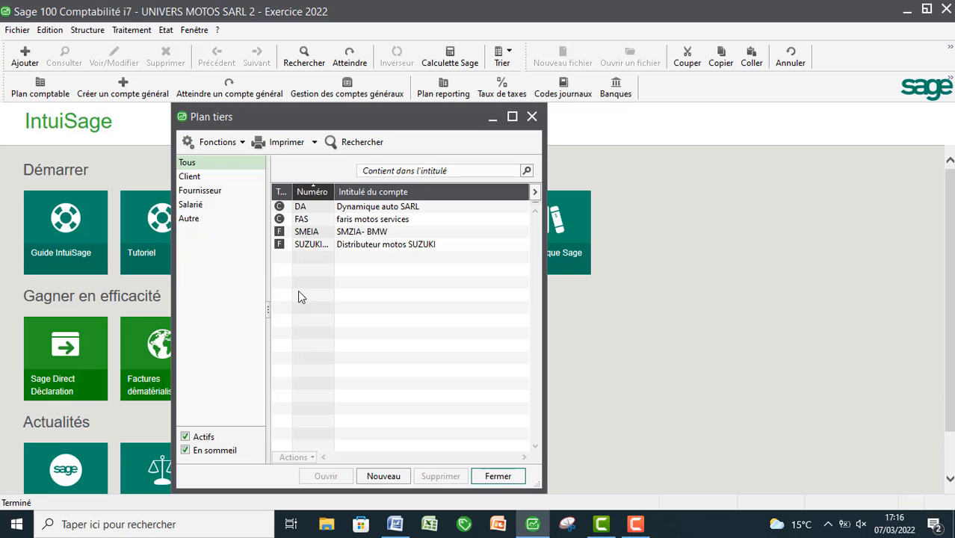
Preview the printout of the whole Plan tiers as a Liste with Imprimante PDF Sage, and close the preview.
click(282, 143)
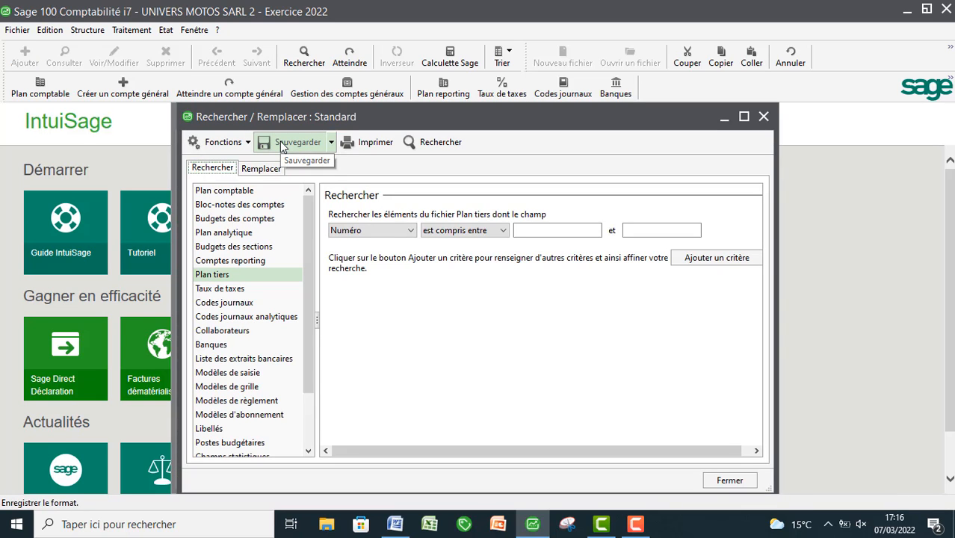
click(350, 145)
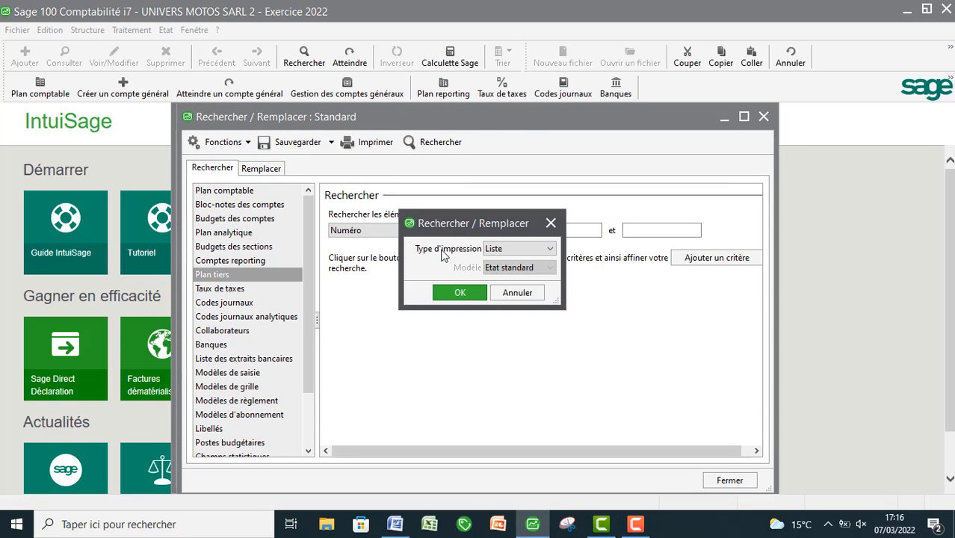
click(460, 292)
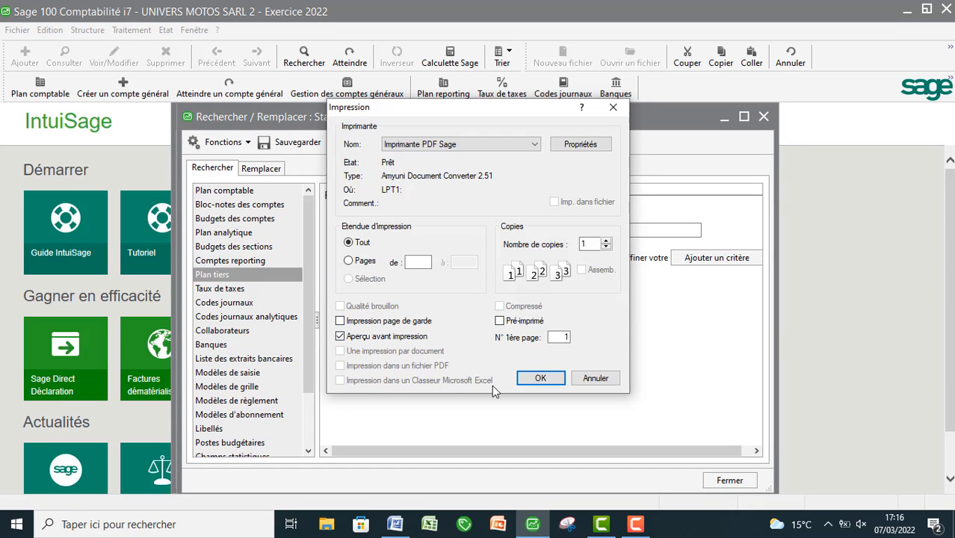
click(533, 379)
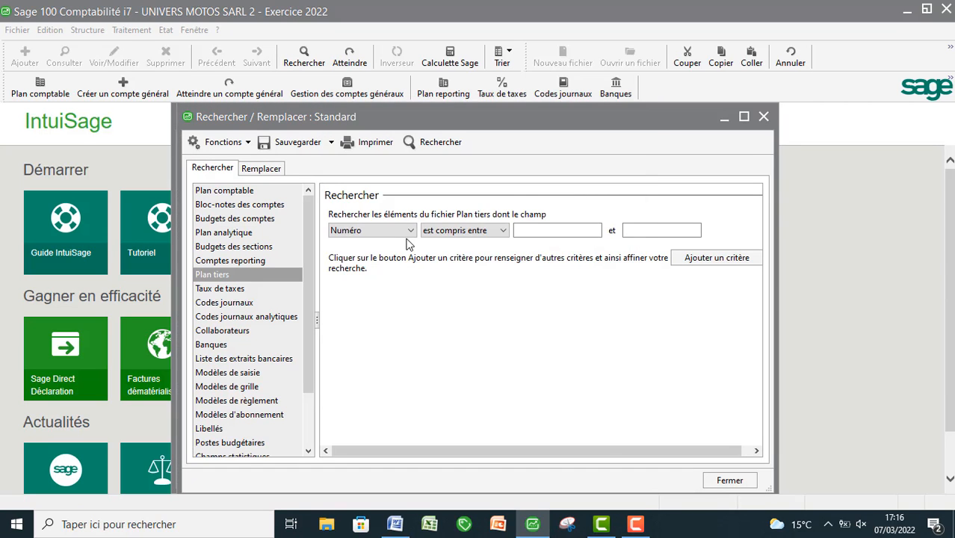
click(435, 143)
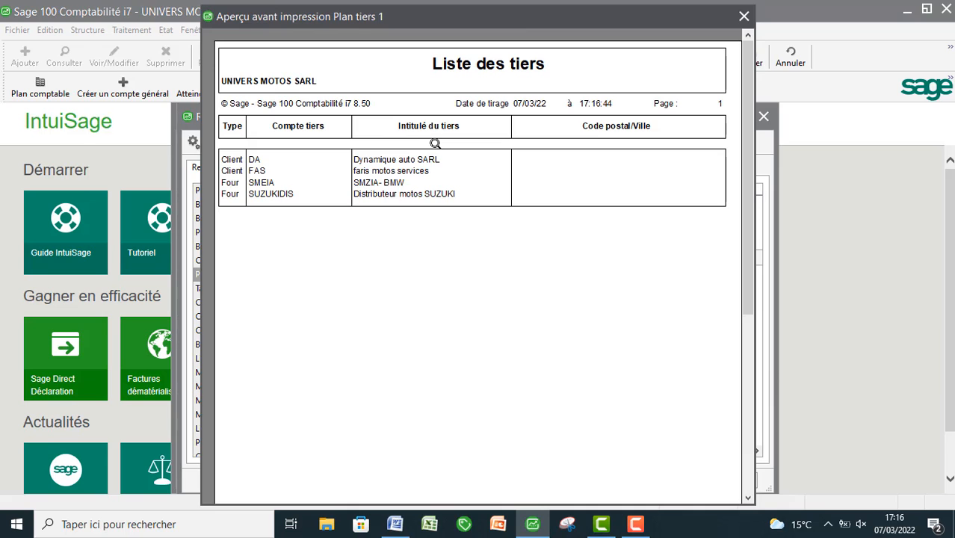
key(Escape)
Filter the Plan tiers to Client, request a printout of the Plan tiers, and close the Plan tiers window.
click(191, 178)
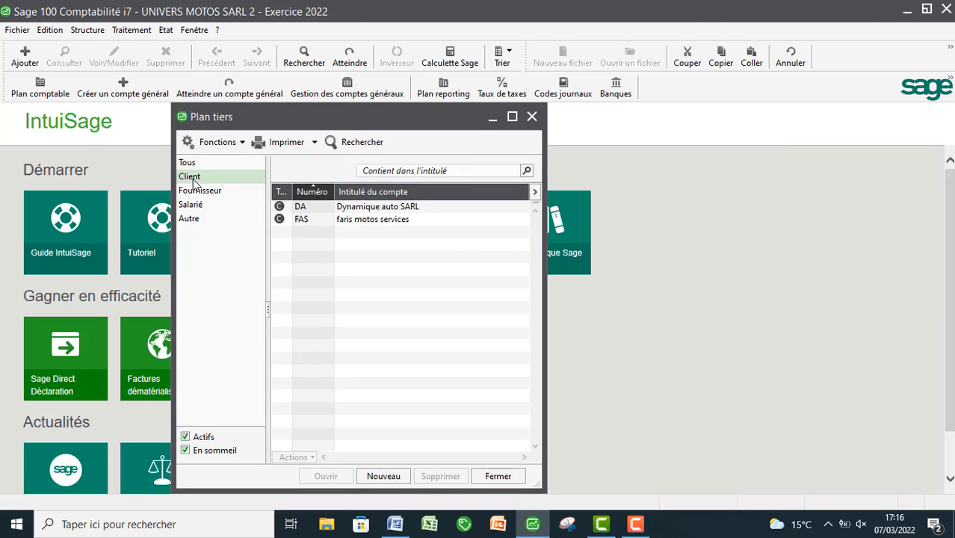
click(299, 149)
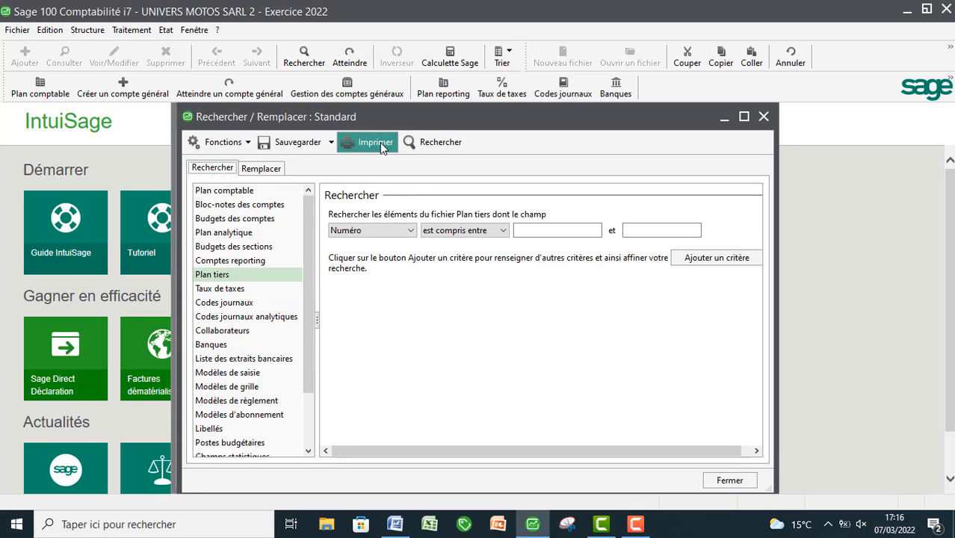
click(379, 142)
click(452, 294)
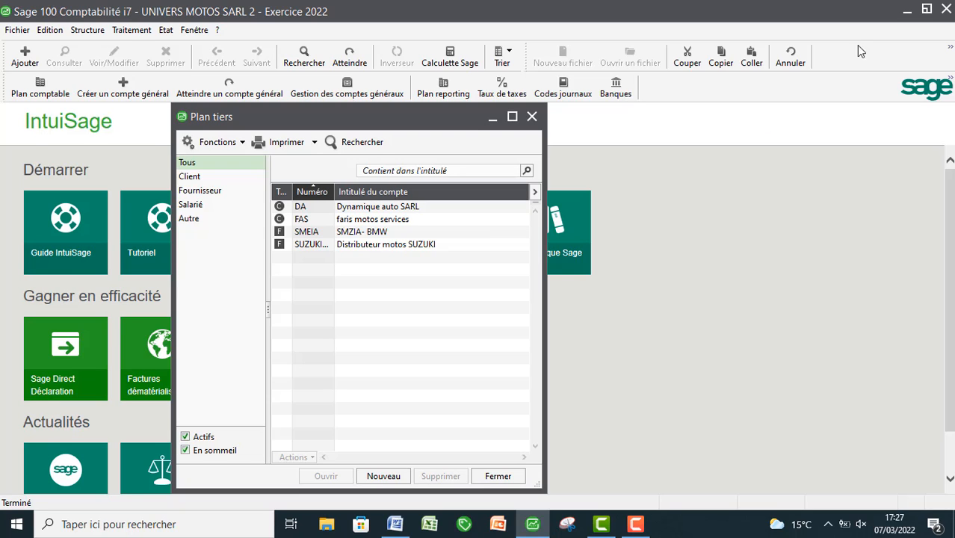
click(532, 117)
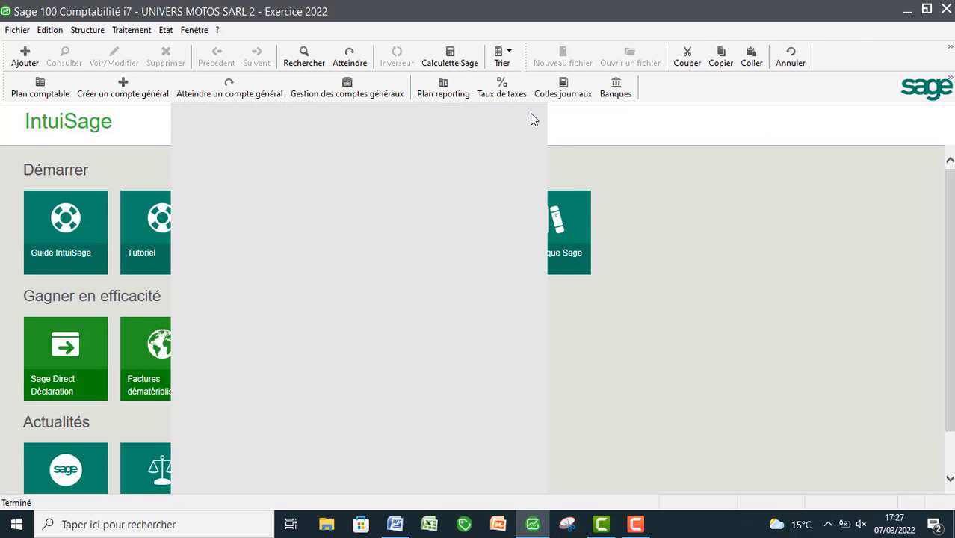